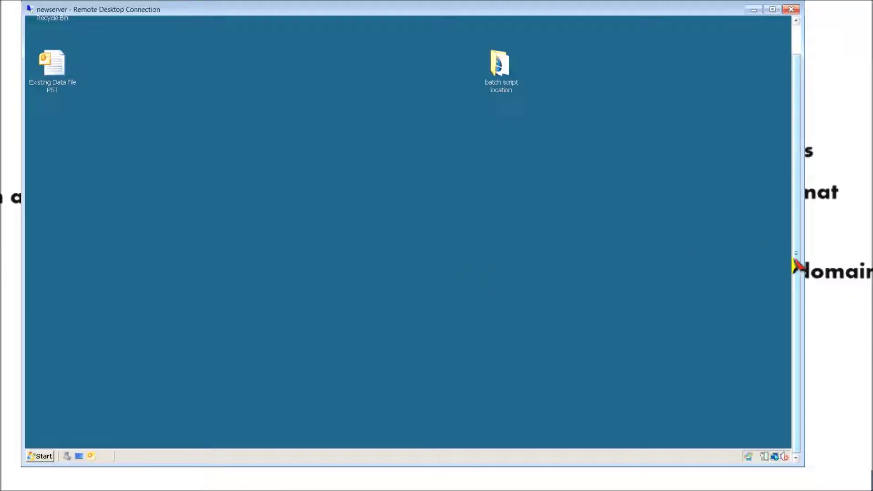
Scroll the remote session view down to reveal the server's taskbar.
left_click_drag(796, 265, 799, 250)
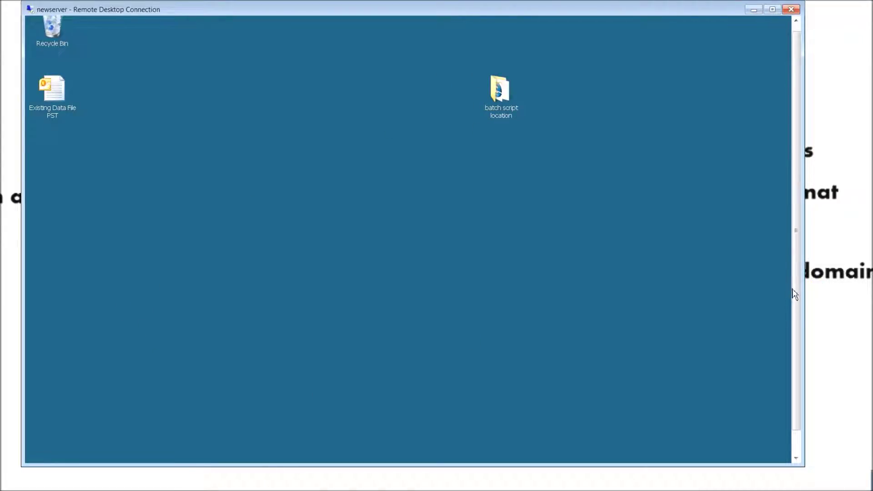
left_click_drag(796, 294, 799, 318)
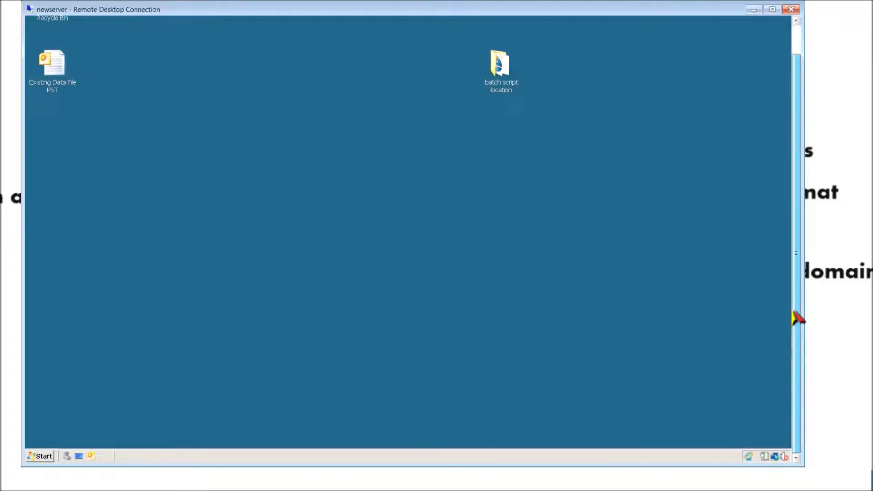
Browse via Computer and Local Disk (C:) into testfolder, and center the Explorer window.
left_click(43, 458)
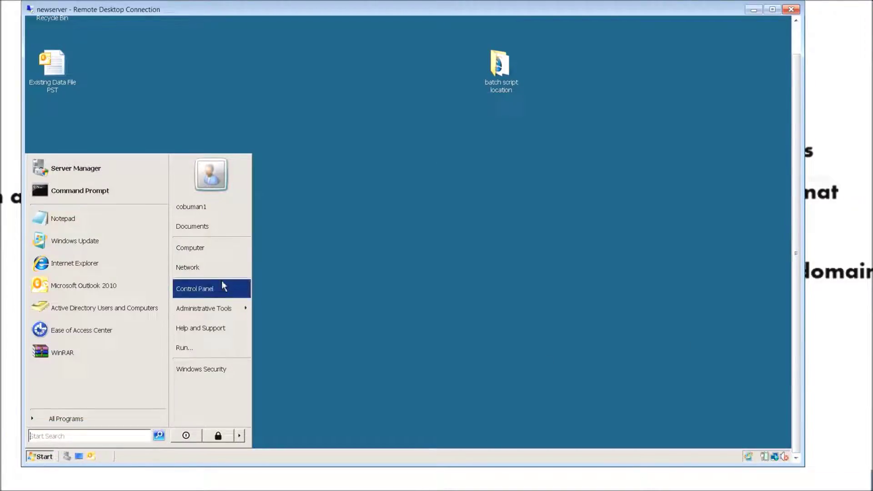
left_click(211, 248)
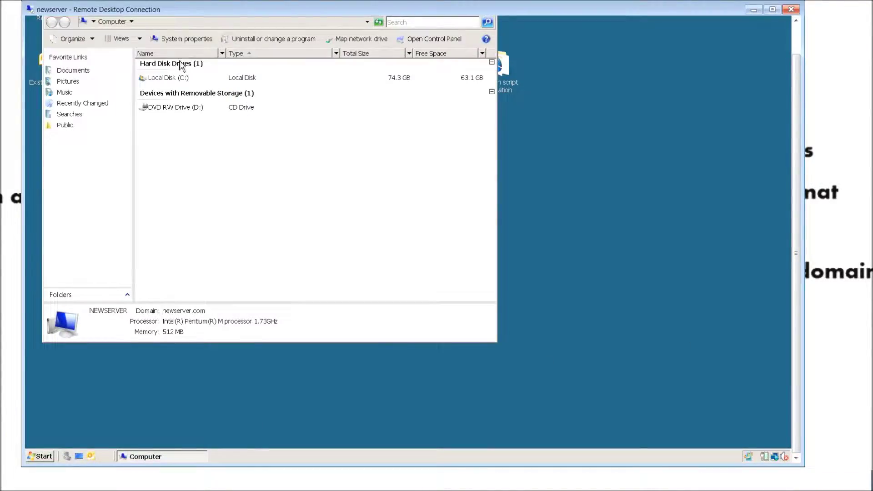
double_click(169, 78)
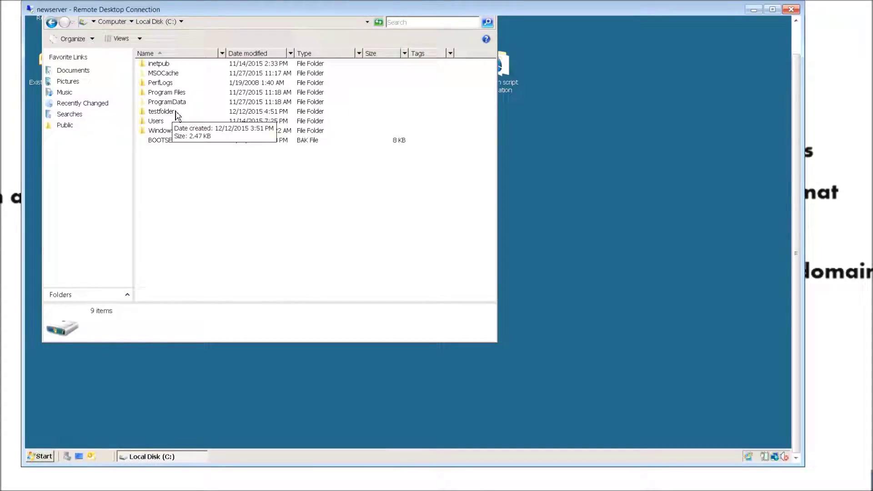
double_click(177, 114)
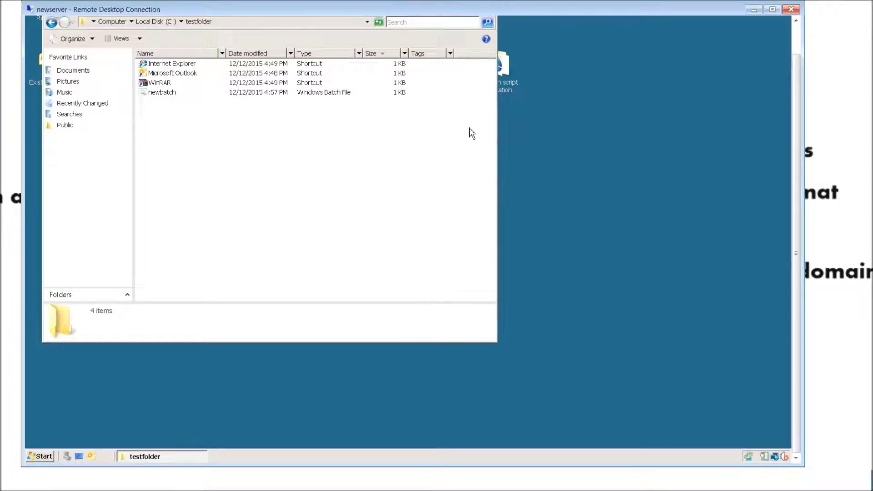
left_click_drag(797, 254, 794, 224)
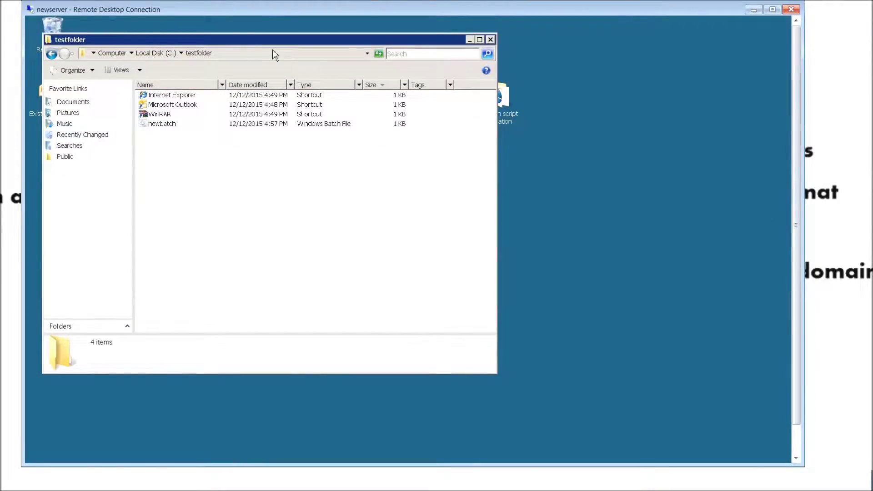
left_click_drag(282, 46, 333, 68)
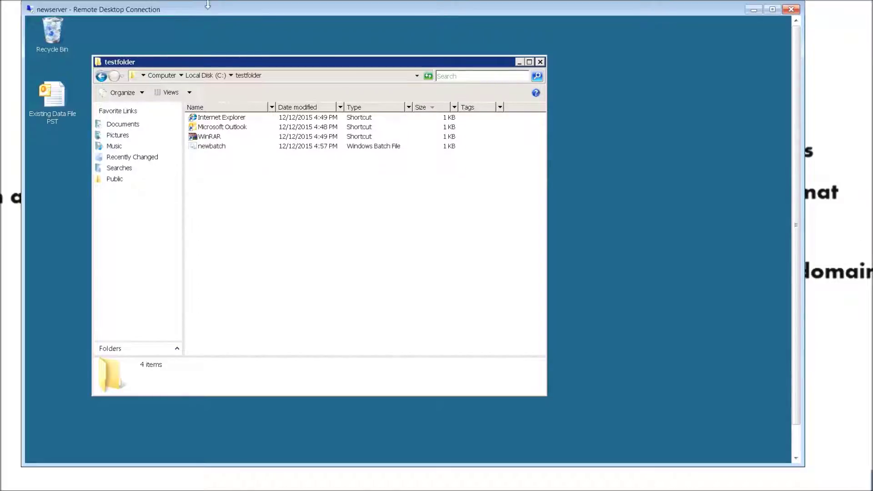
left_click_drag(334, 64, 390, 69)
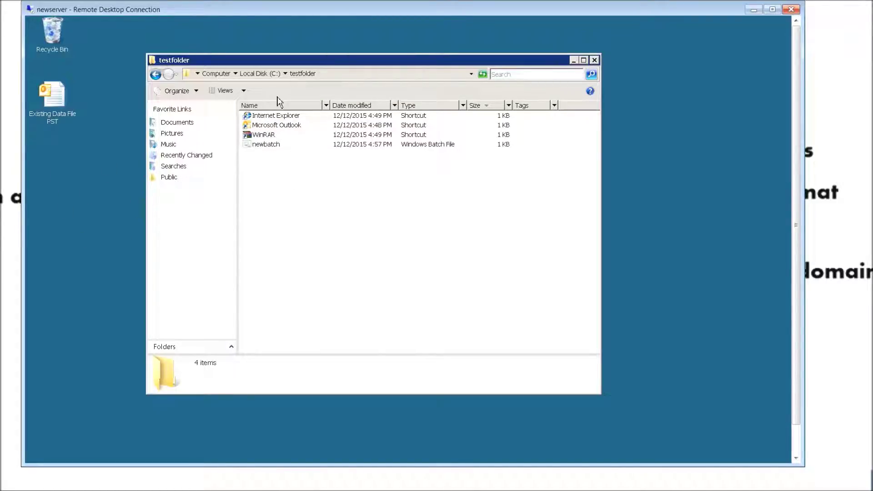
Open newbatch in Notepad via Edit and position it below the Explorer address bar.
left_click(266, 144)
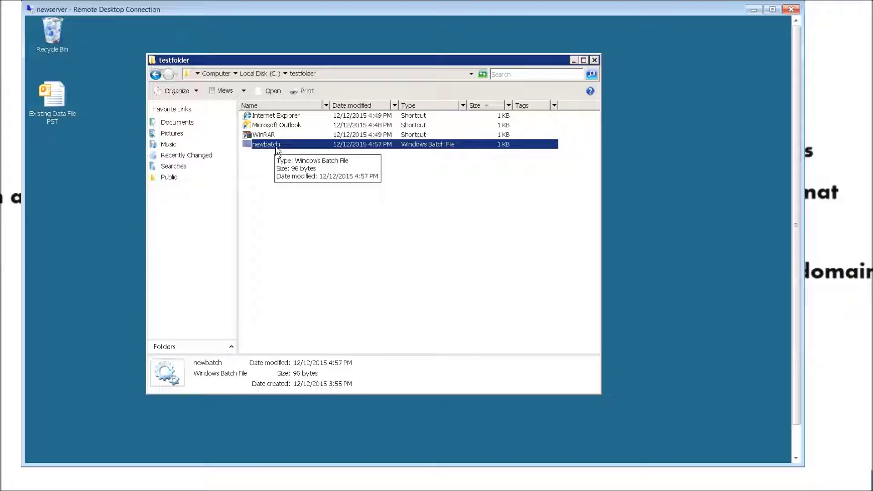
right_click(276, 148)
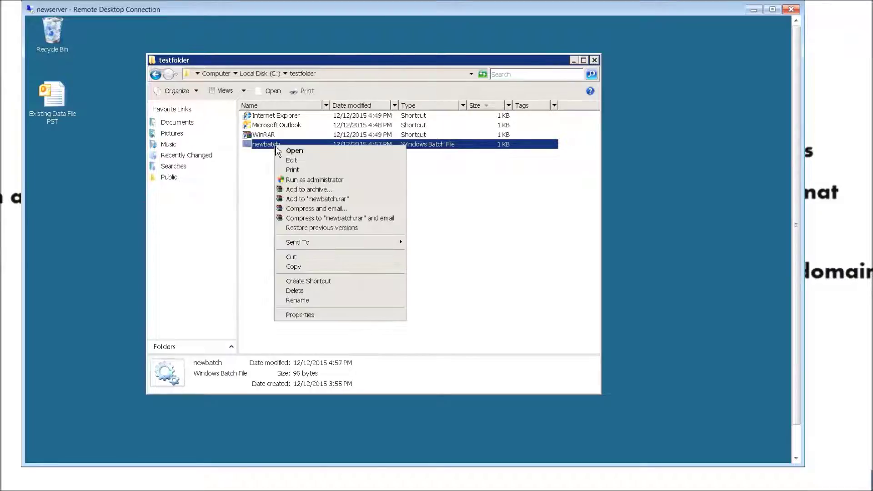
left_click(321, 163)
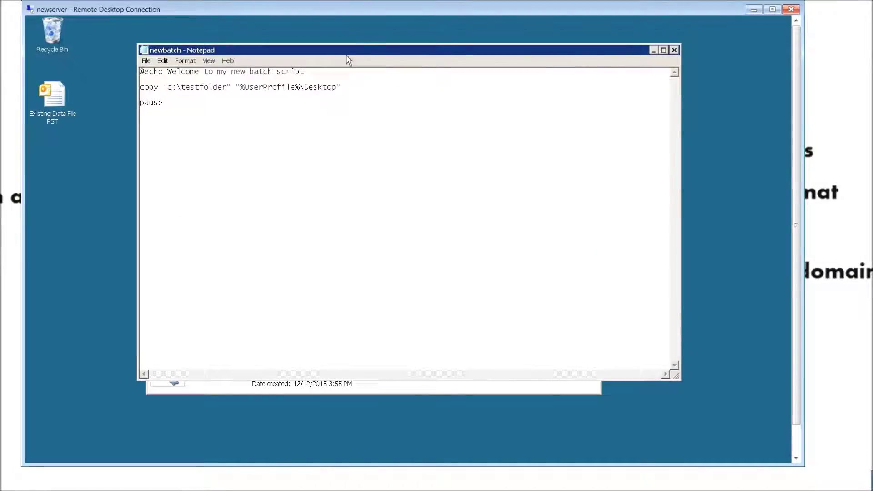
left_click_drag(362, 51, 383, 69)
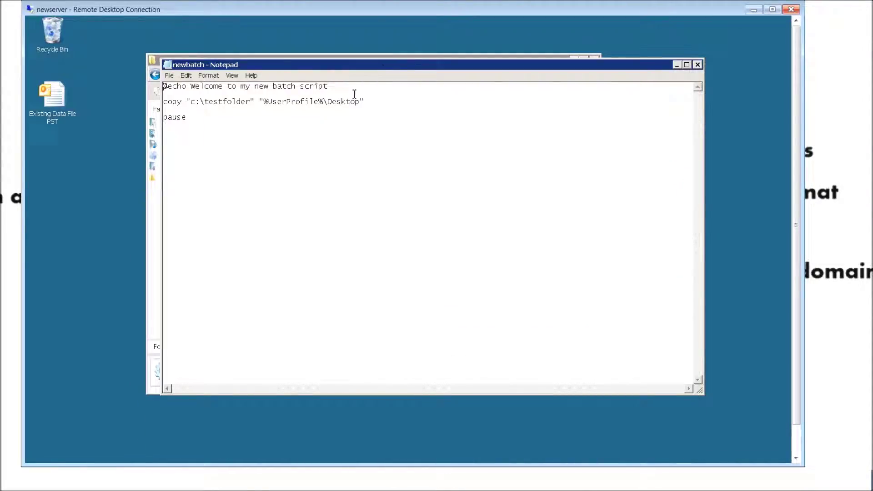
left_click_drag(467, 66, 461, 73)
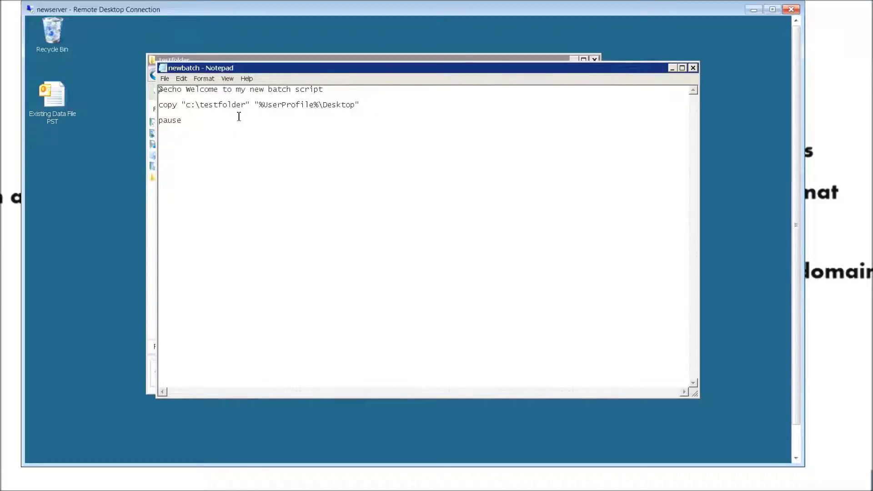
left_click(251, 105)
left_click_drag(268, 71, 264, 96)
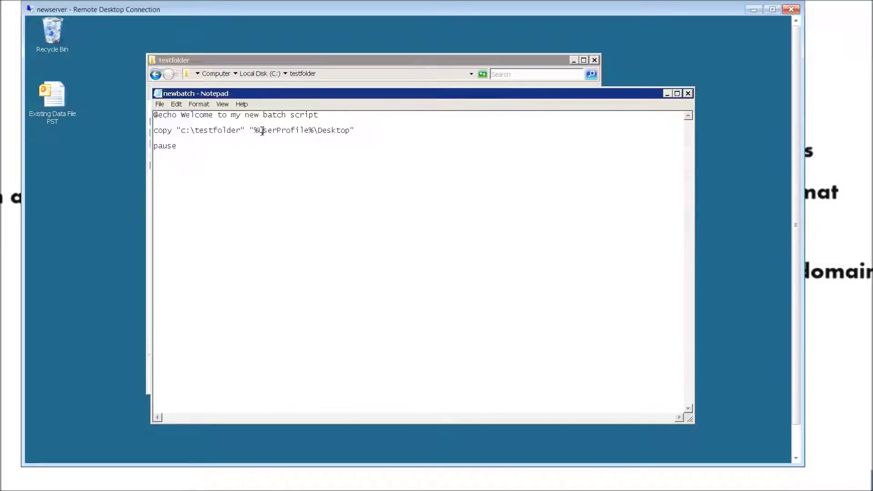
left_click_drag(258, 132, 271, 129)
Check the copy "c:\testfolder" source and rearrange the Notepad and testfolder windows.
key("shift+Home")
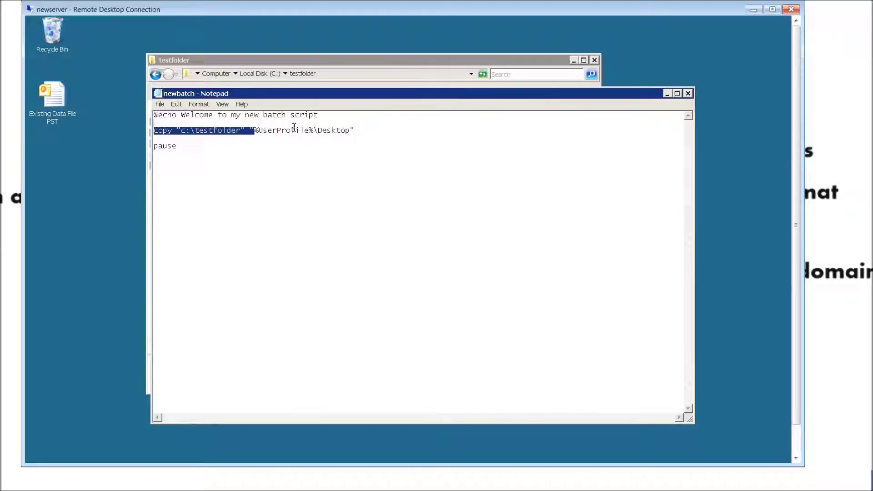
left_click(315, 130, "shift")
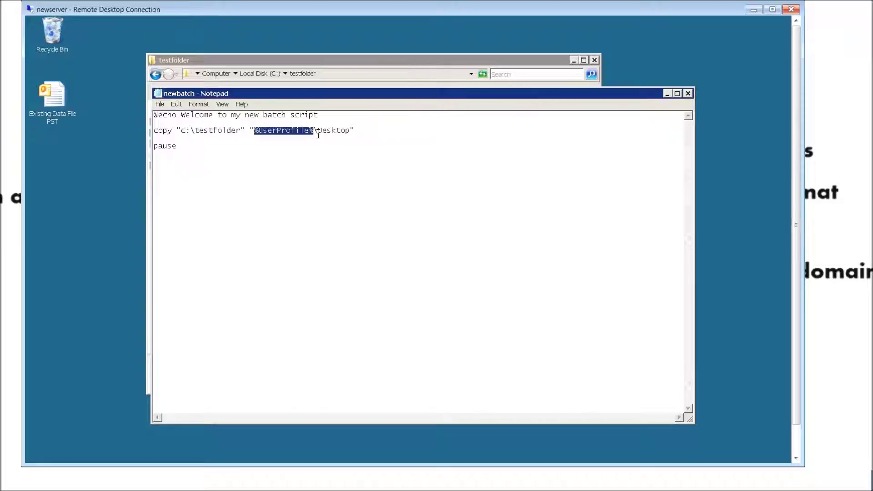
left_click(364, 130)
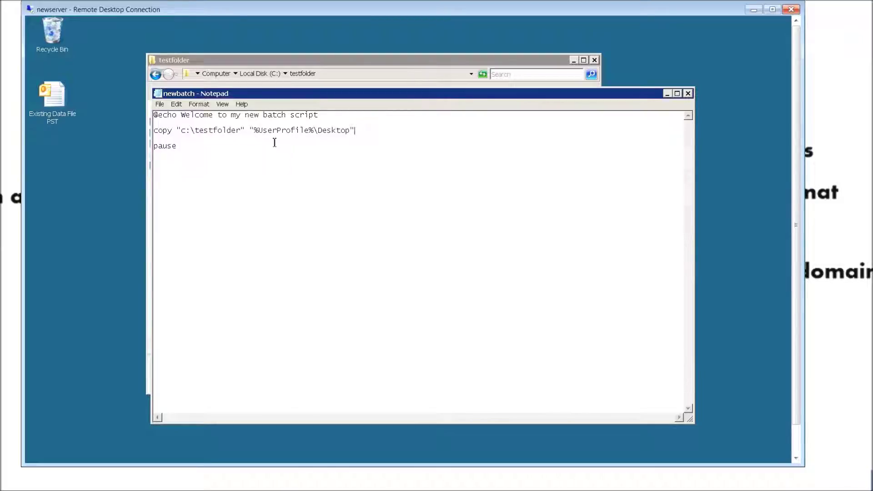
left_click_drag(326, 90, 315, 129)
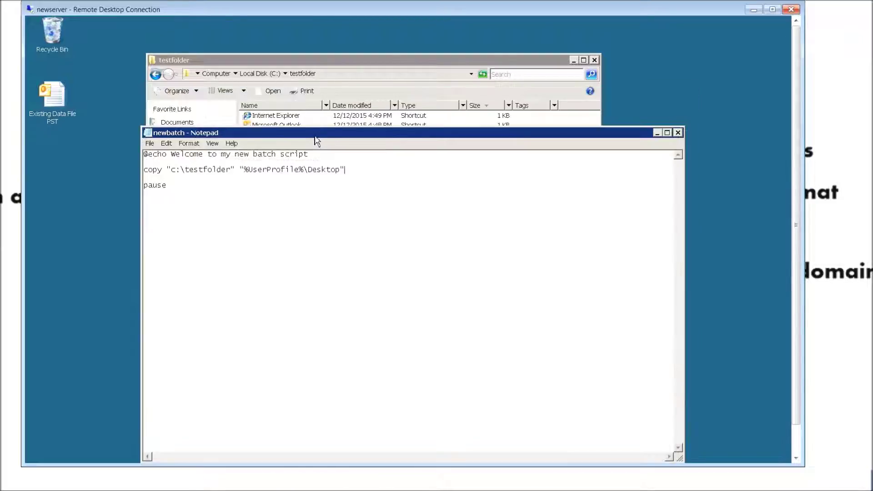
left_click(322, 64)
left_click_drag(322, 66, 327, 43)
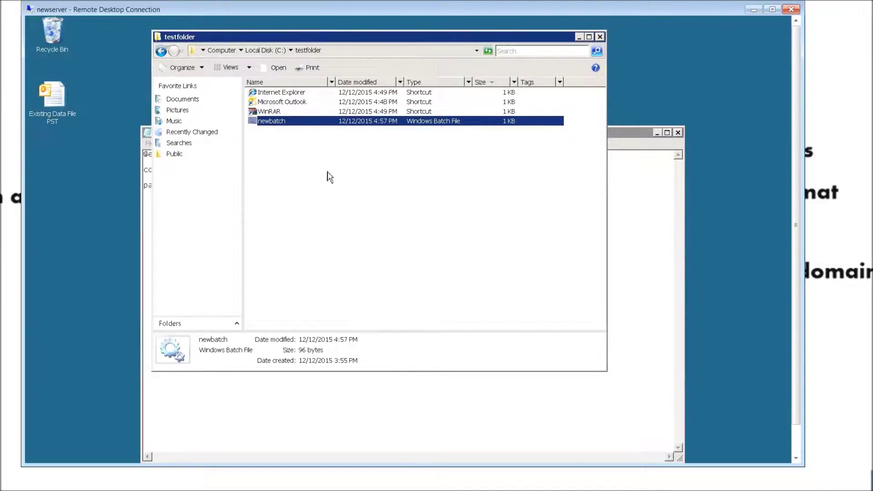
left_click(393, 412)
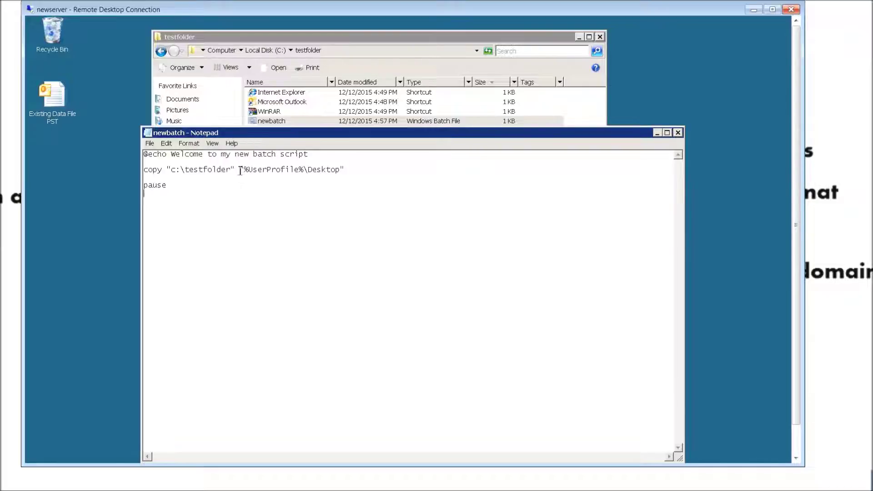
Review the "%UserProfile%\Desktop" destination and place Notepad above the testfolder window.
left_click_drag(246, 170, 305, 167)
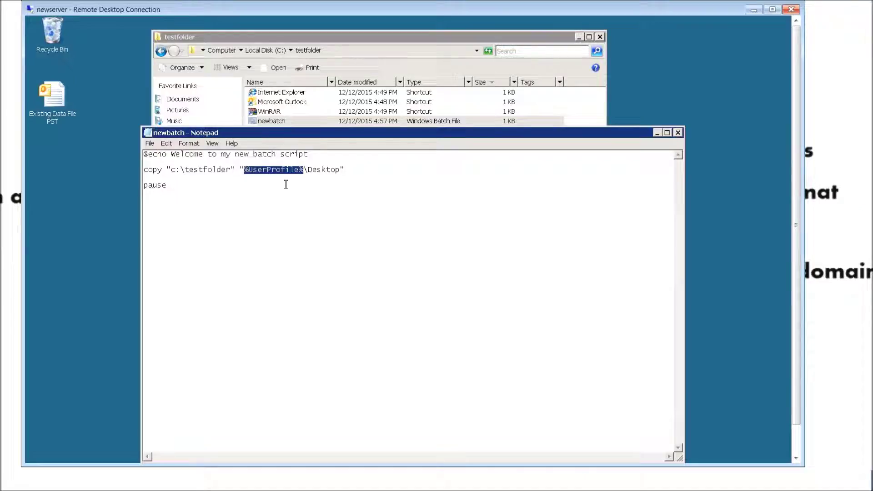
left_click(308, 171)
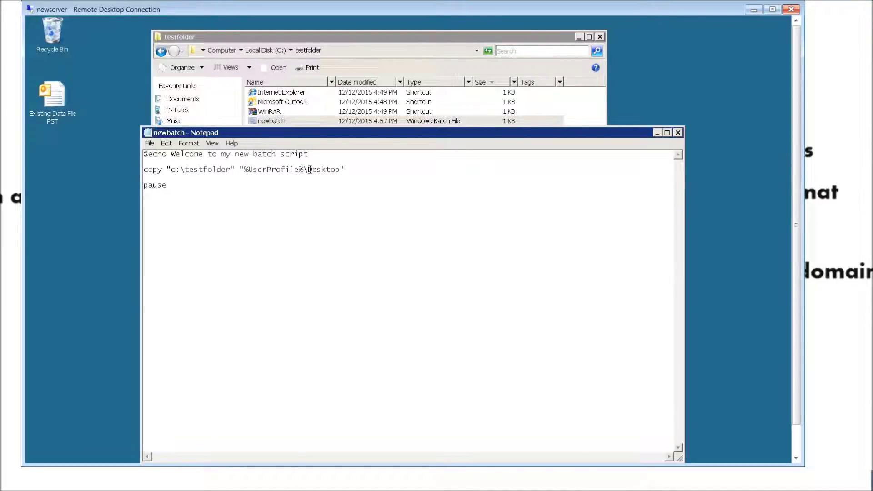
left_click_drag(245, 172, 308, 172)
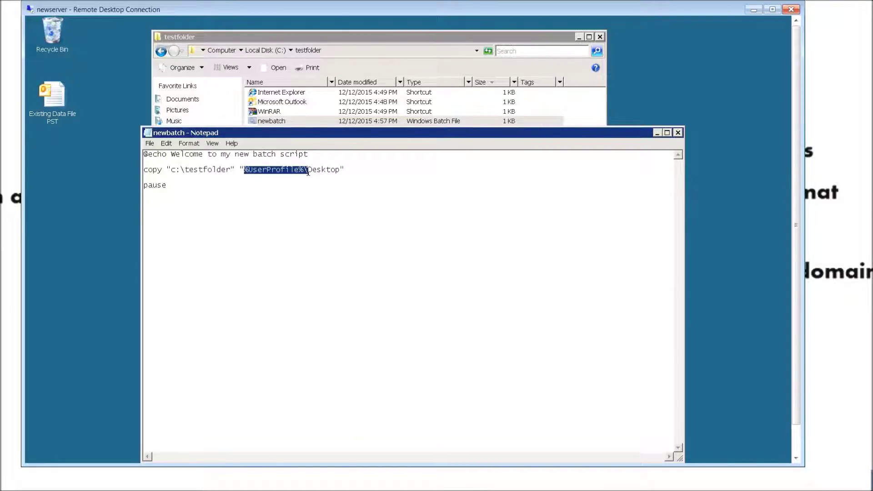
left_click(293, 186)
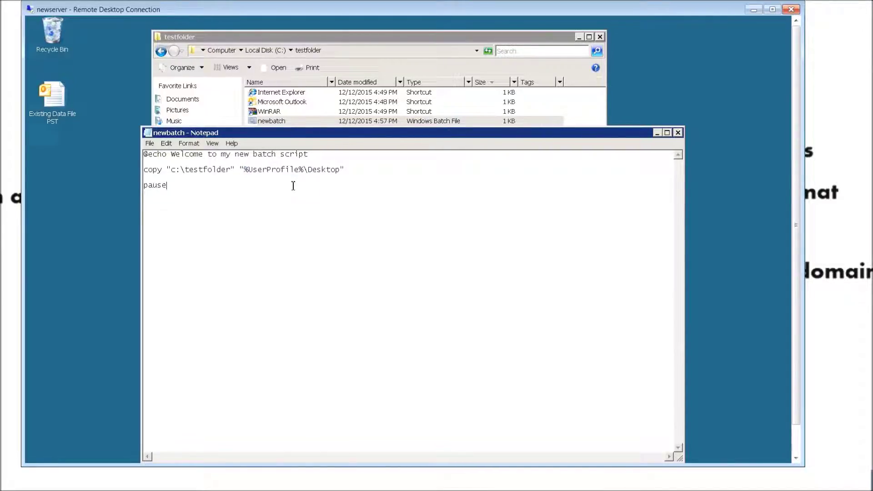
left_click_drag(313, 133, 339, 128)
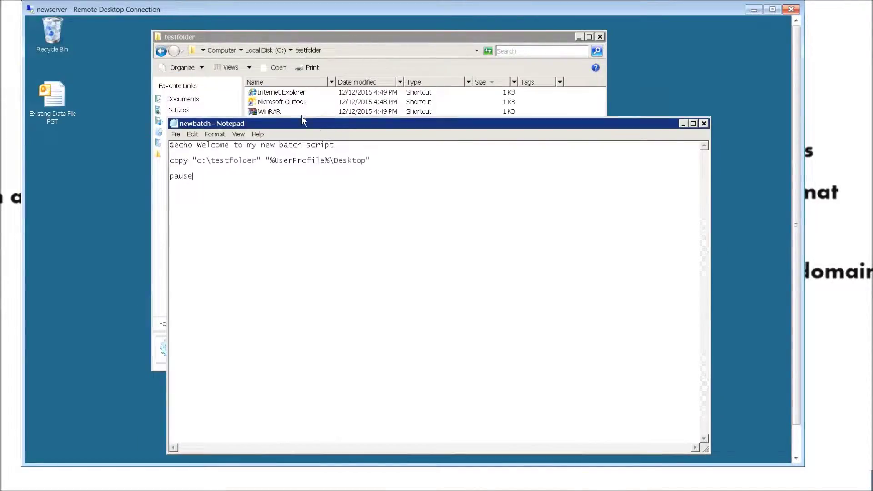
left_click(330, 50)
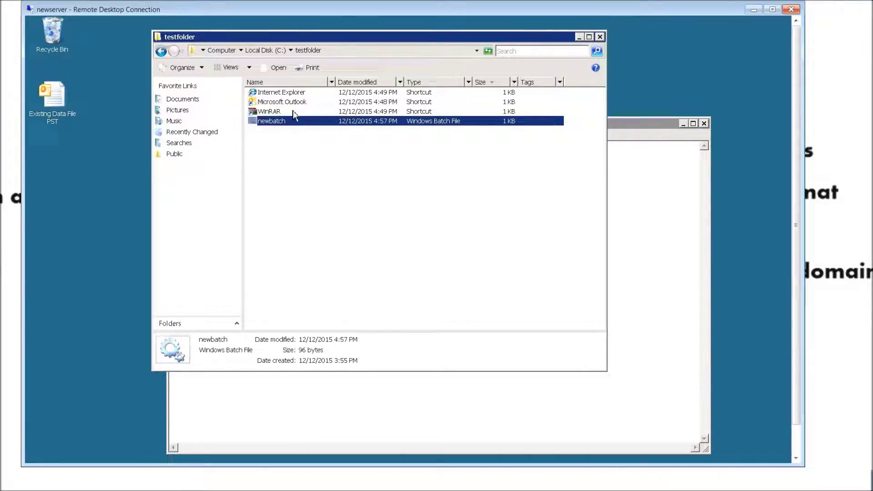
left_click(389, 415)
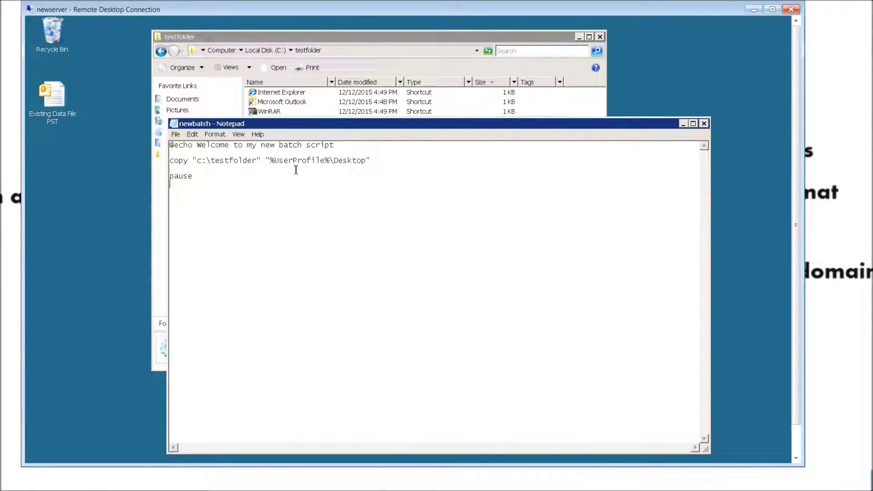
left_click_drag(450, 121, 447, 87)
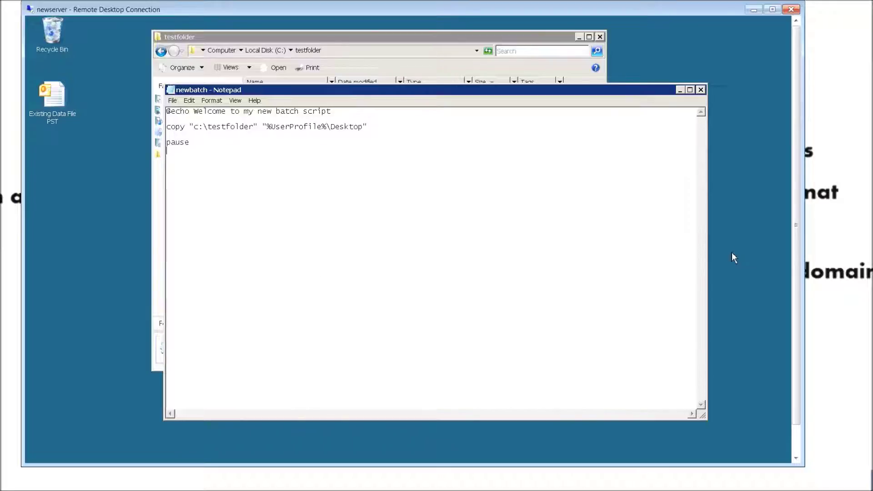
left_click_drag(795, 255, 799, 306)
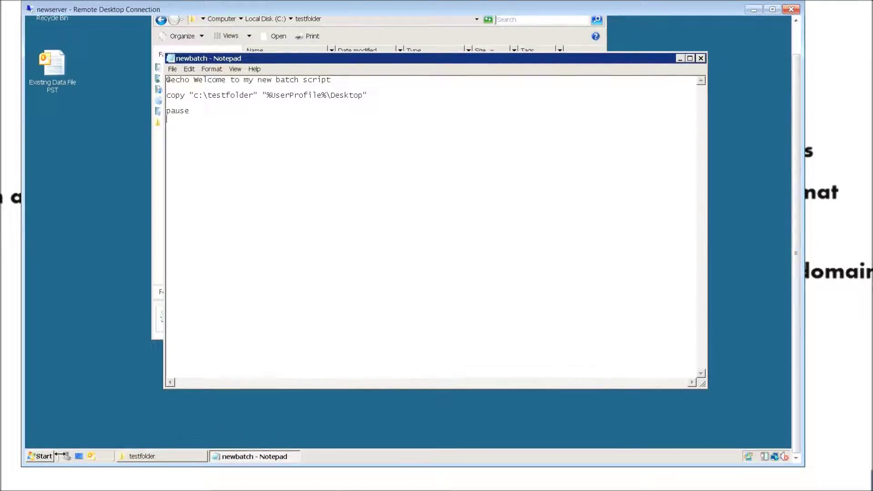
Launch Active Directory Users and Computers, minimize Notepad, and select cobuman1 in Users.
left_click(42, 456)
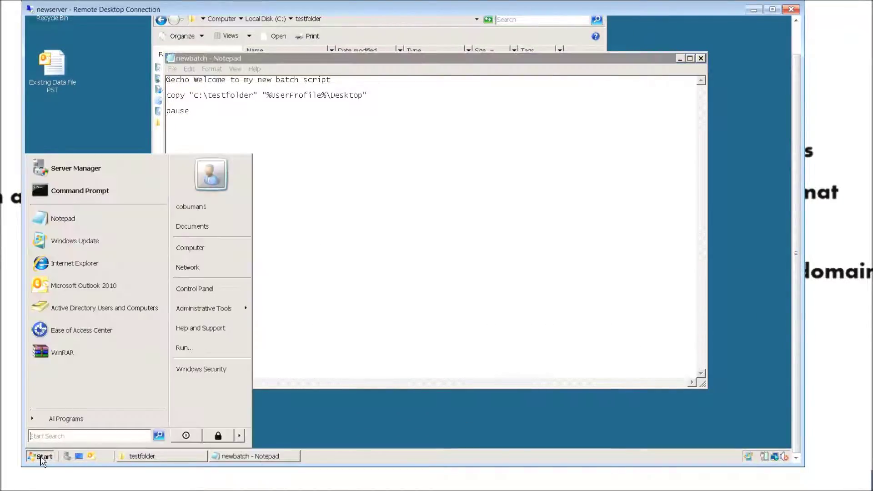
left_click(89, 309)
left_click(155, 317)
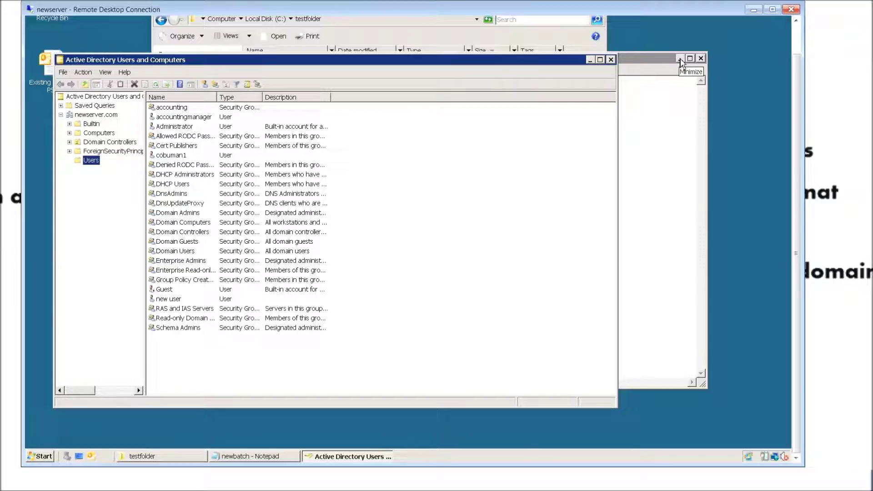
left_click(681, 59)
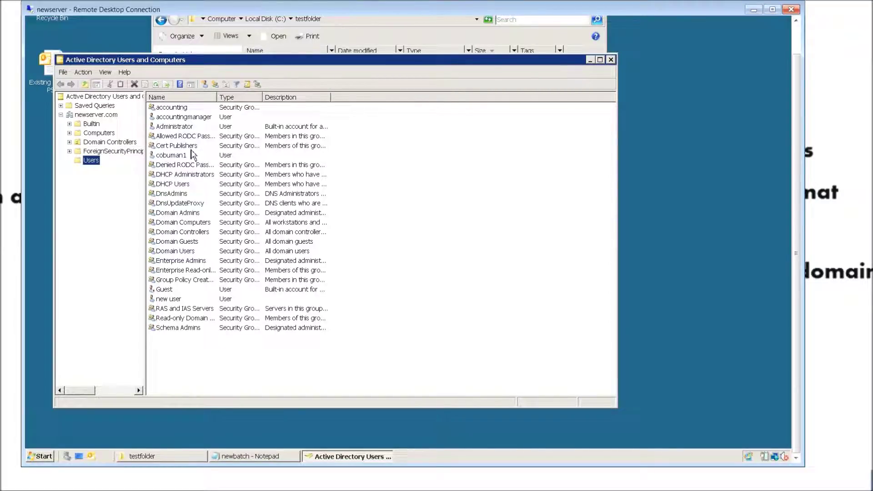
left_click(171, 157)
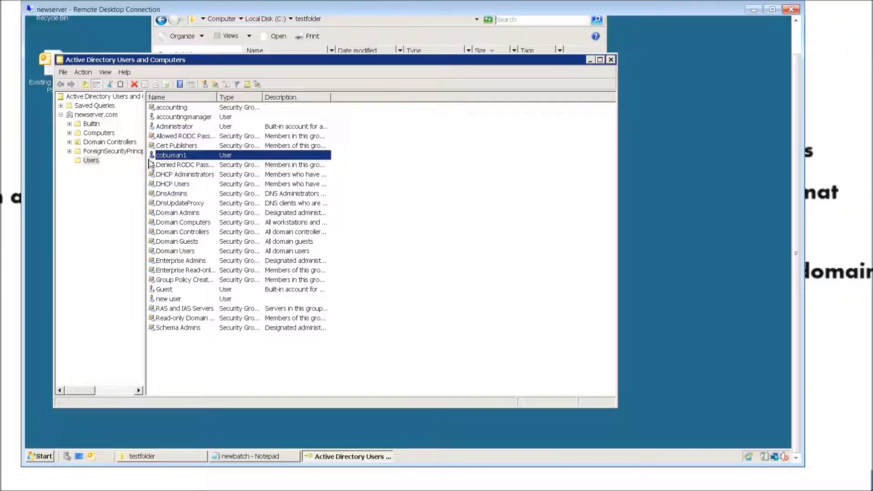
Open cobuman1's Properties dialog on the Profile tab.
double_click(179, 156)
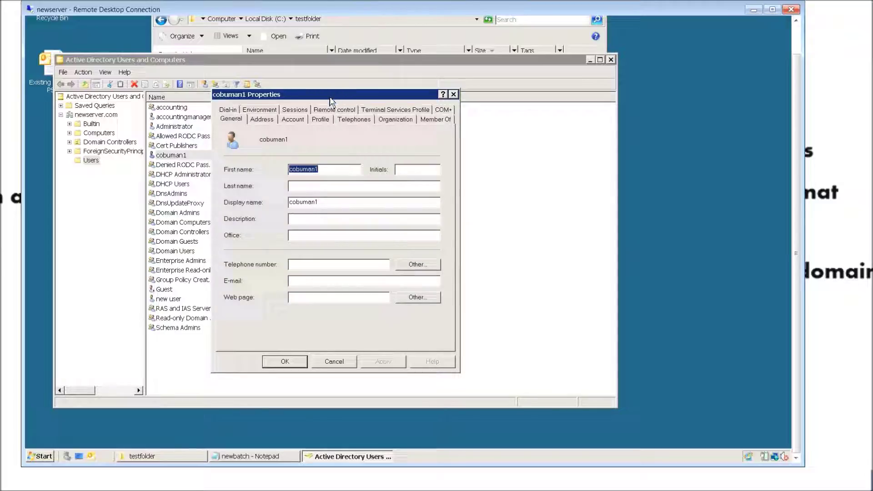
left_click_drag(335, 97, 330, 95)
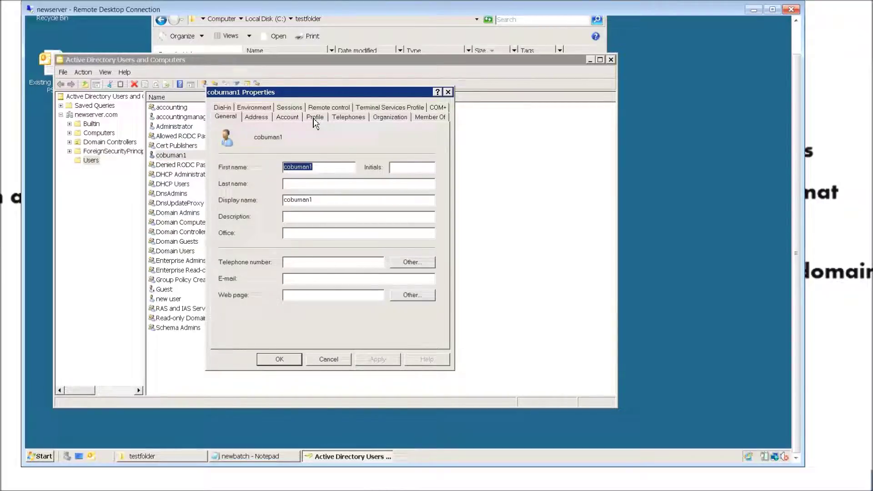
left_click(316, 120)
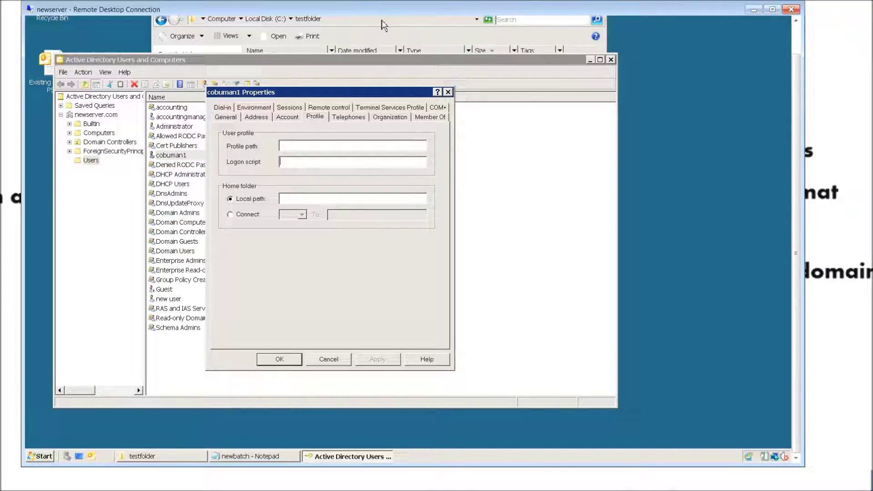
Confirm newbatch sits in C:\testfolder, then return to the users console.
left_click(341, 26)
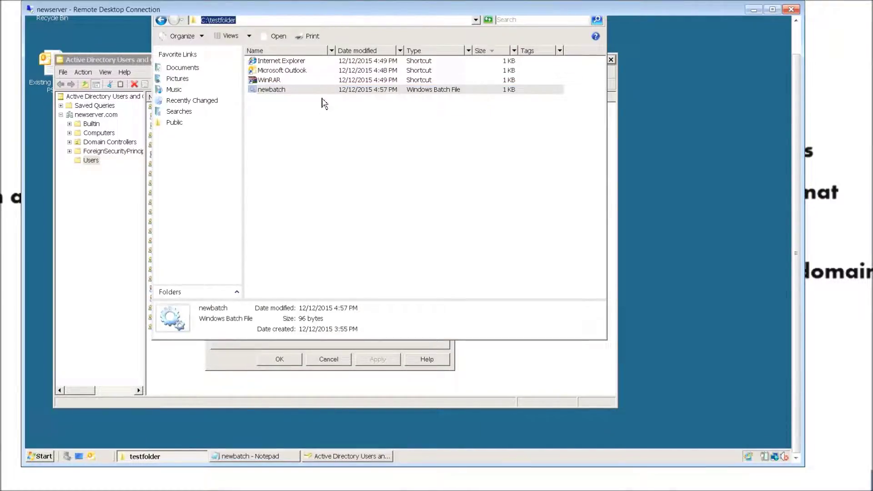
left_click(321, 148)
scroll(796, 146, "up", 2)
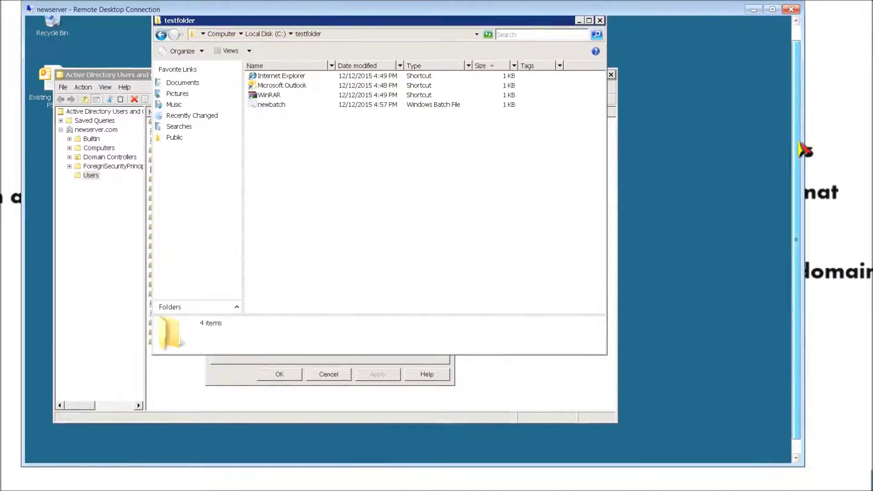
left_click_drag(308, 41, 307, 51)
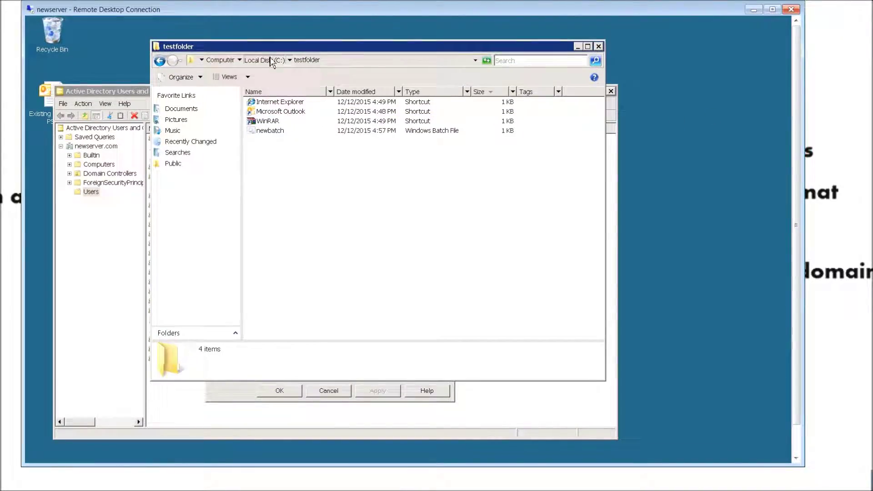
left_click(264, 59)
double_click(274, 151)
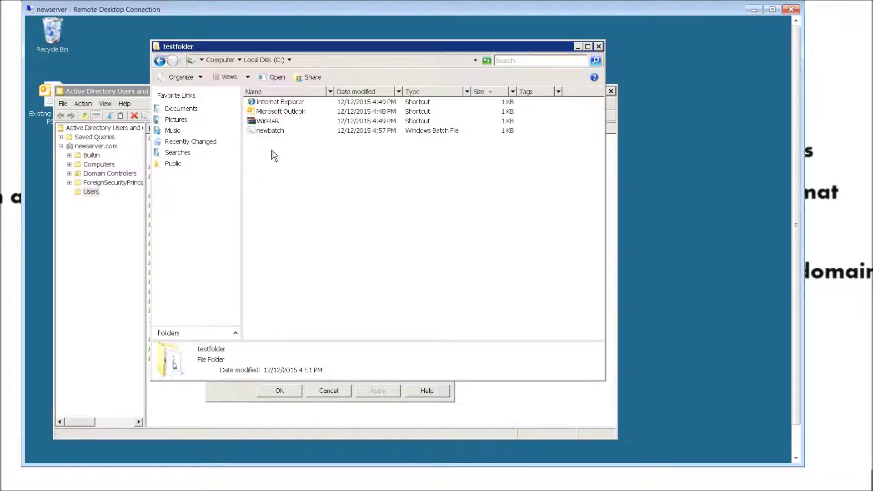
left_click(276, 133)
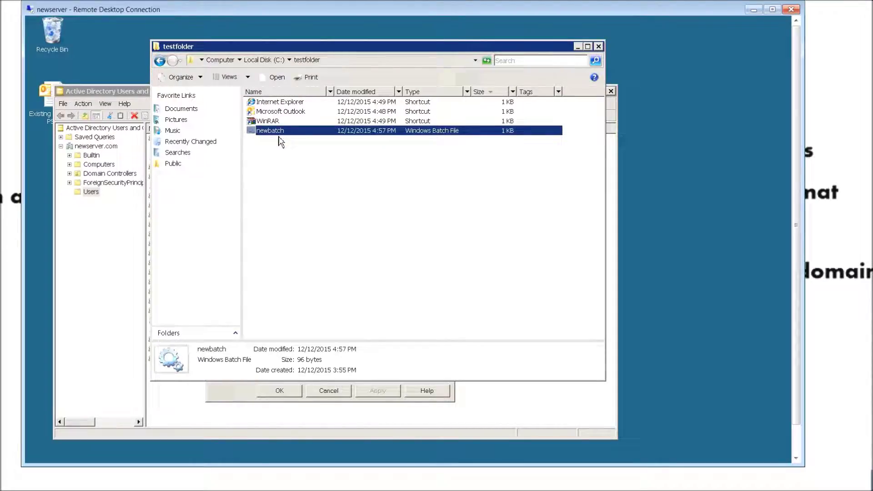
left_click(117, 92)
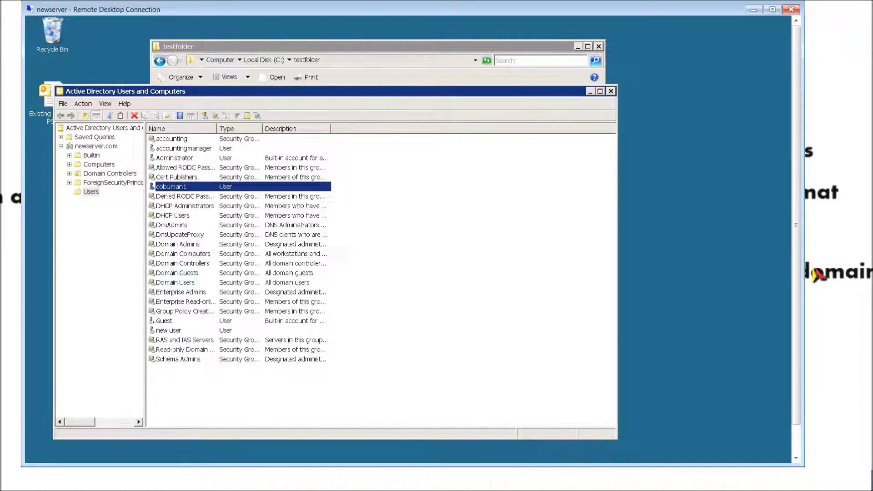
Set cobuman1's logon script to c:\testfolder\newbatch, apply, and close Properties.
left_click_drag(800, 284, 796, 306)
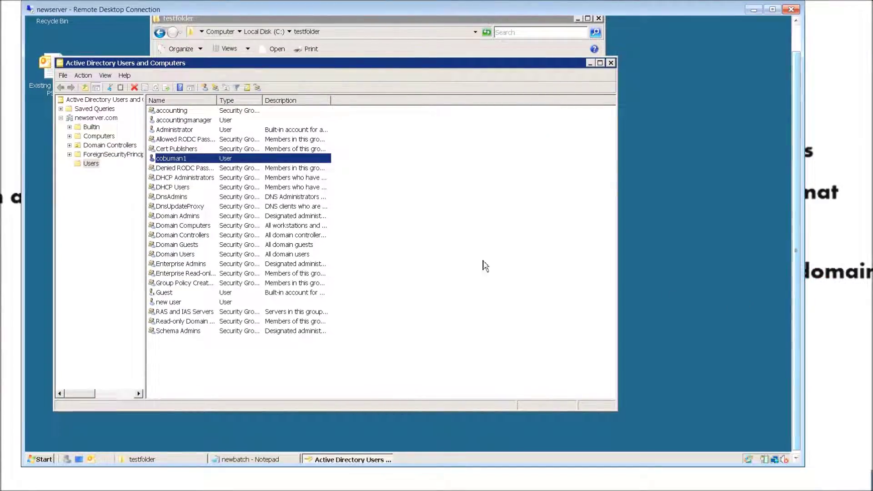
double_click(207, 159)
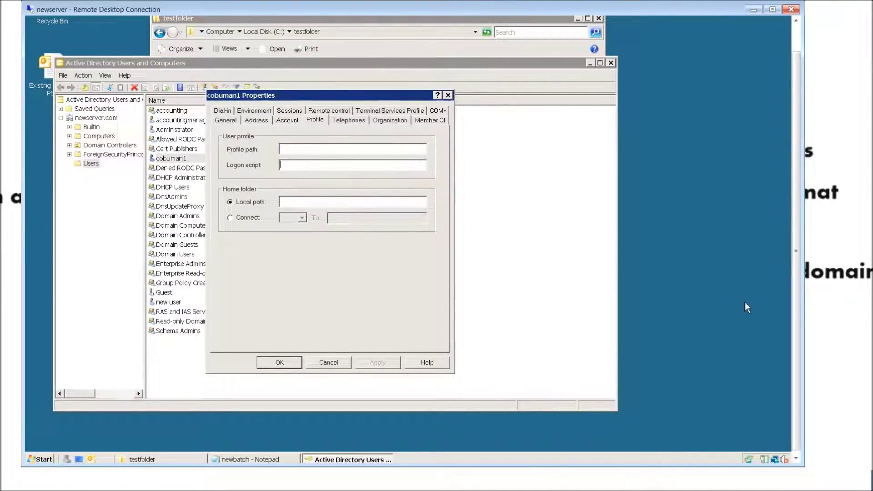
type("c:\\testfolder\\newbatch")
left_click(416, 22)
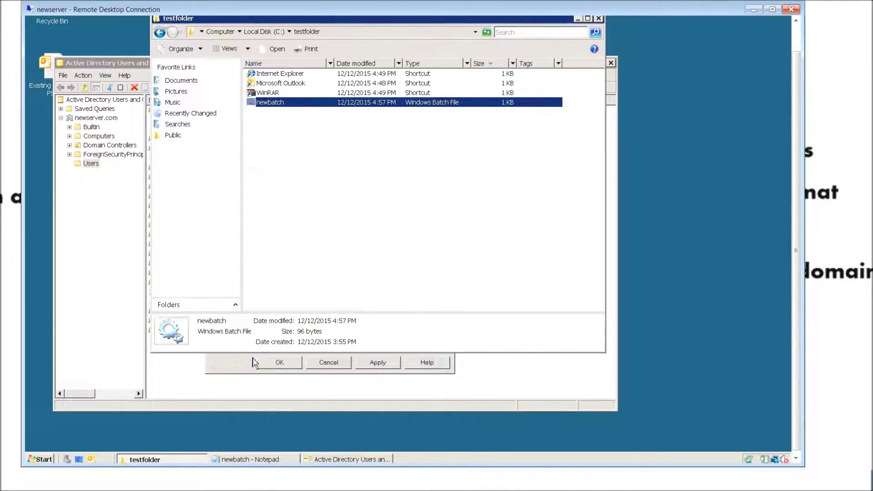
left_click(233, 368)
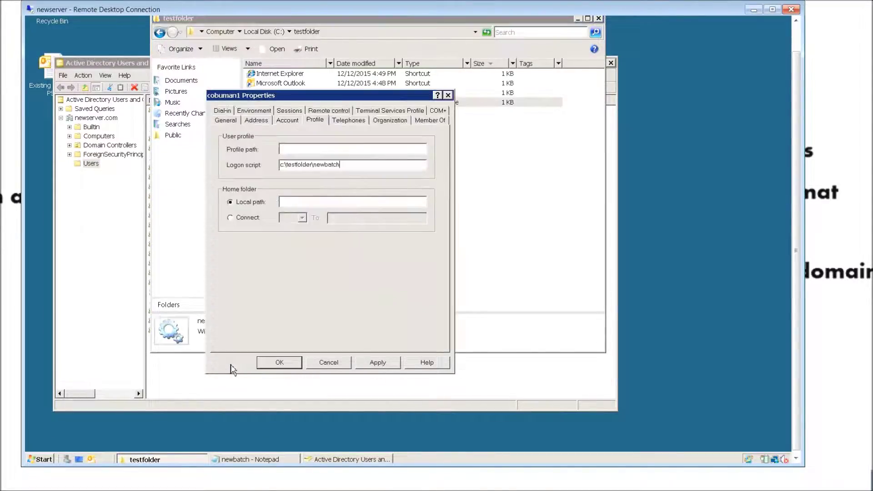
left_click(379, 364)
left_click(293, 367)
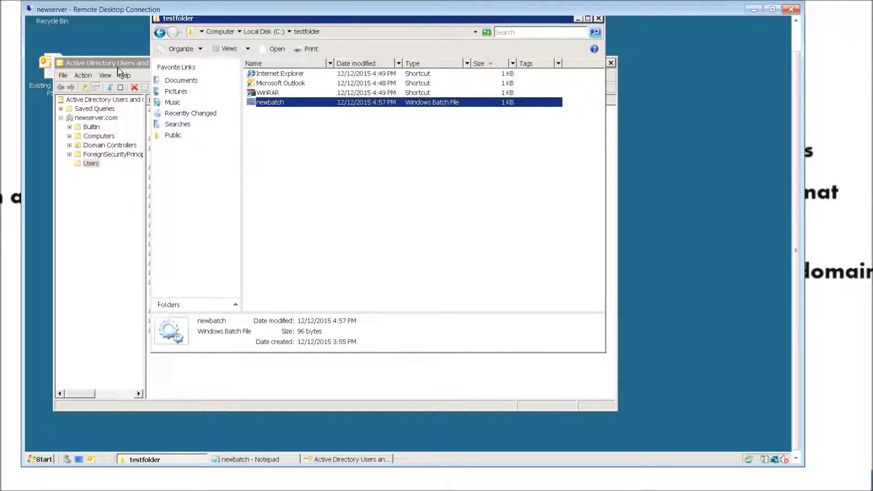
left_click_drag(132, 63, 166, 61)
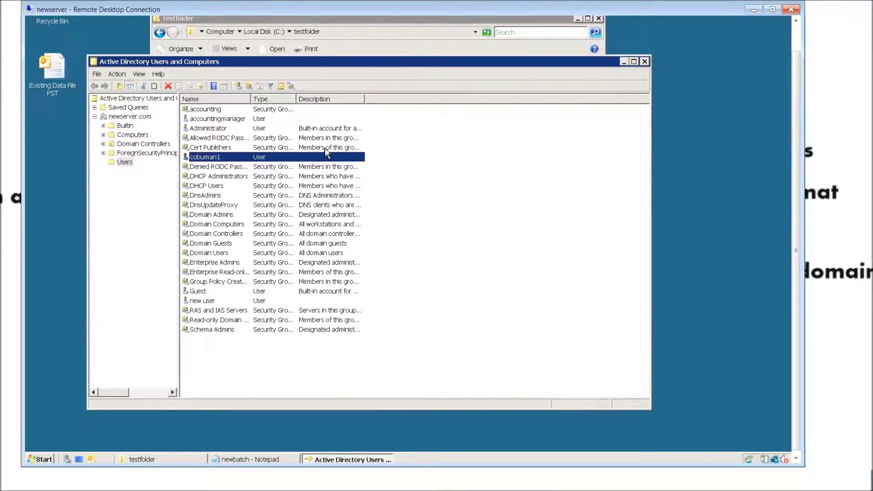
left_click(383, 25)
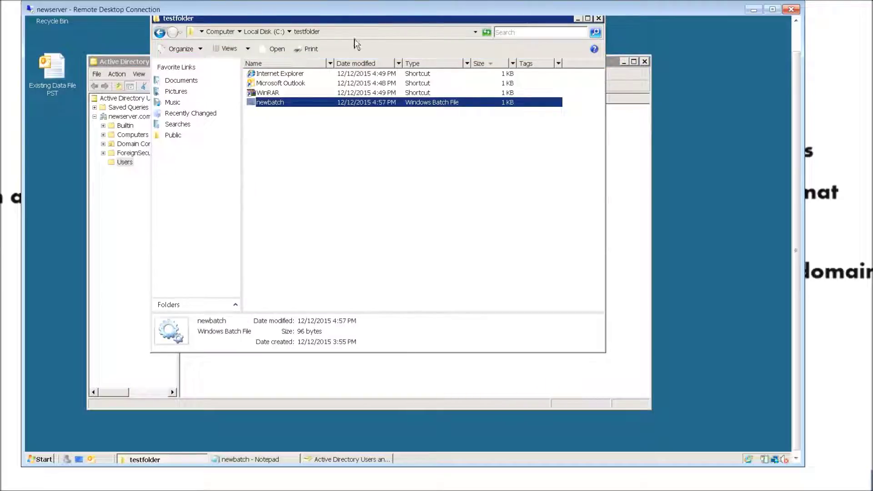
right_click(288, 103)
left_click(313, 120)
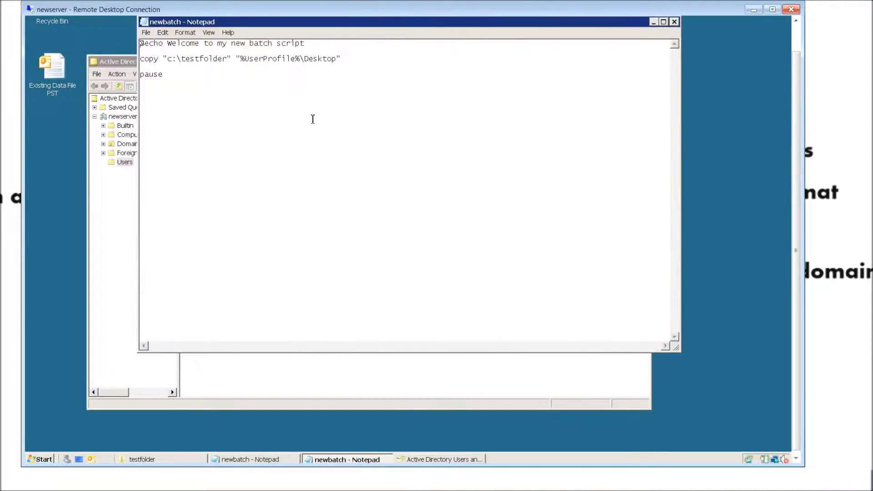
left_click_drag(395, 27, 390, 85)
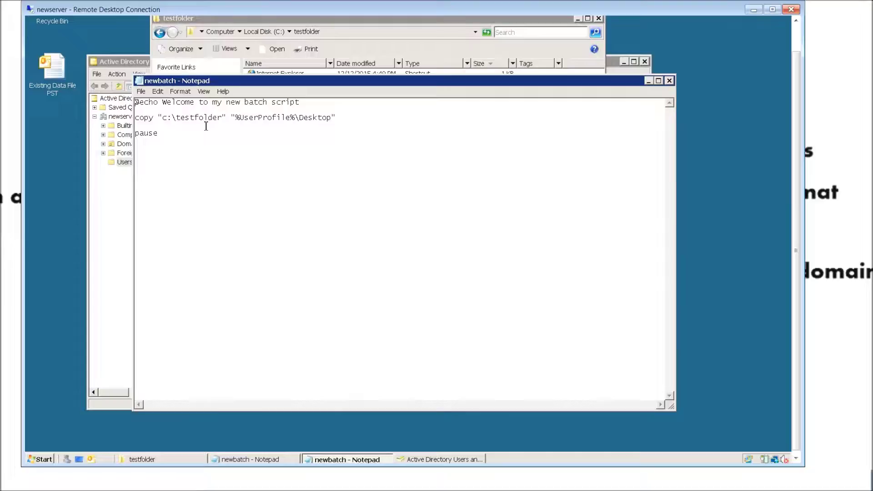
left_click(187, 134)
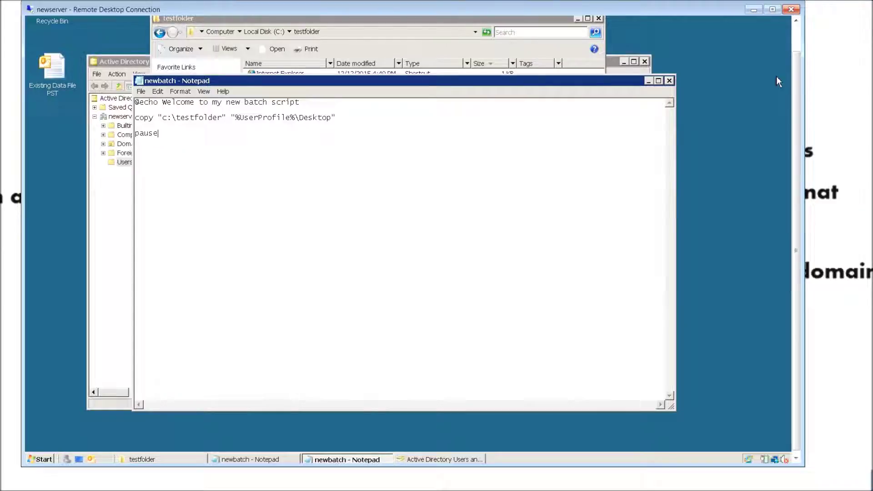
left_click(669, 81)
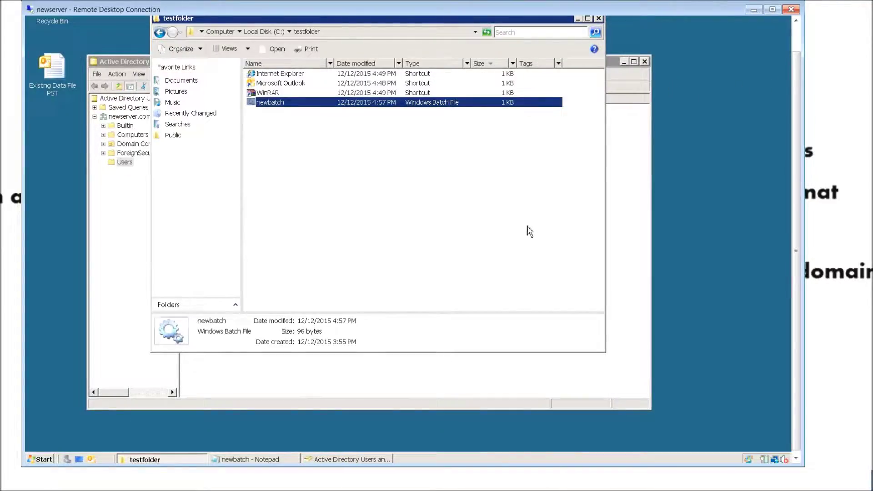
Log off the remote session using Start's lock-button arrow menu.
left_click(44, 459)
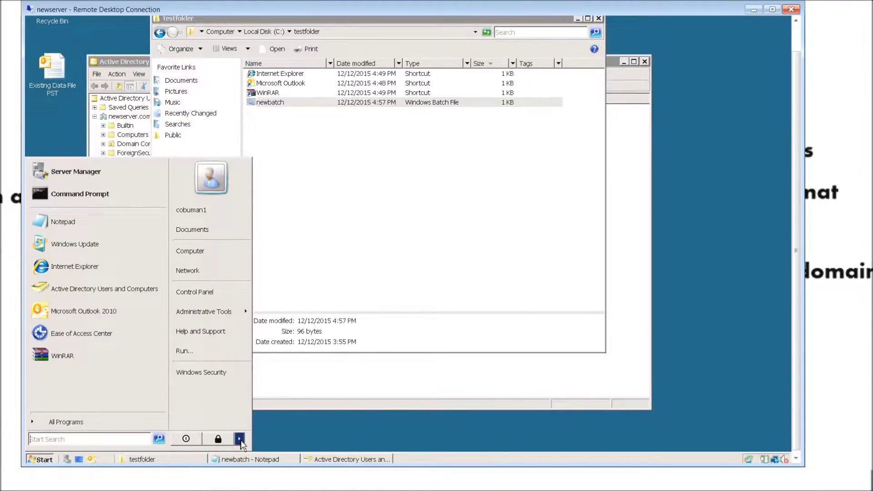
left_click(241, 441)
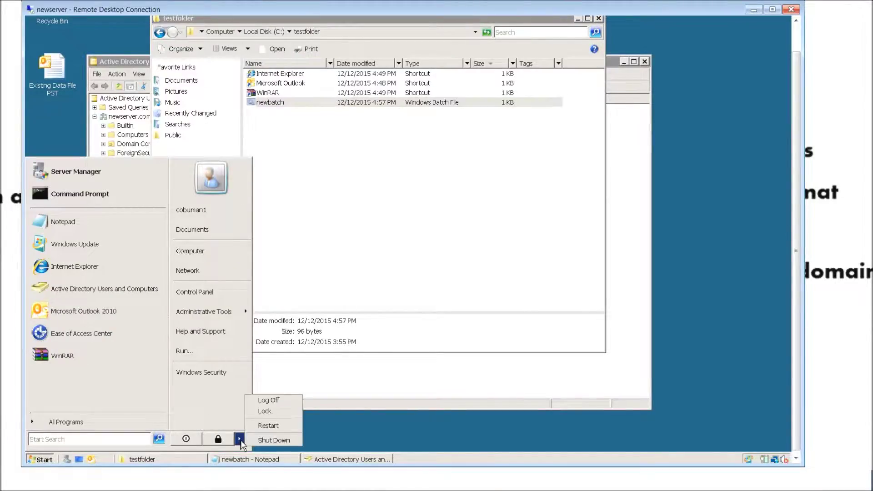
left_click(278, 403)
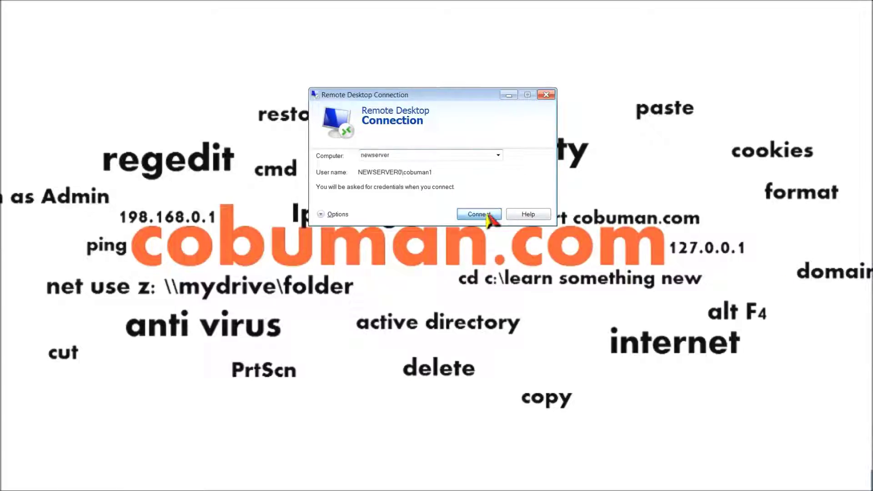
Enter the user's password in the Windows Security prompt and reconnect to newserver.
left_click_drag(434, 65, 382, 127)
left_click(351, 196)
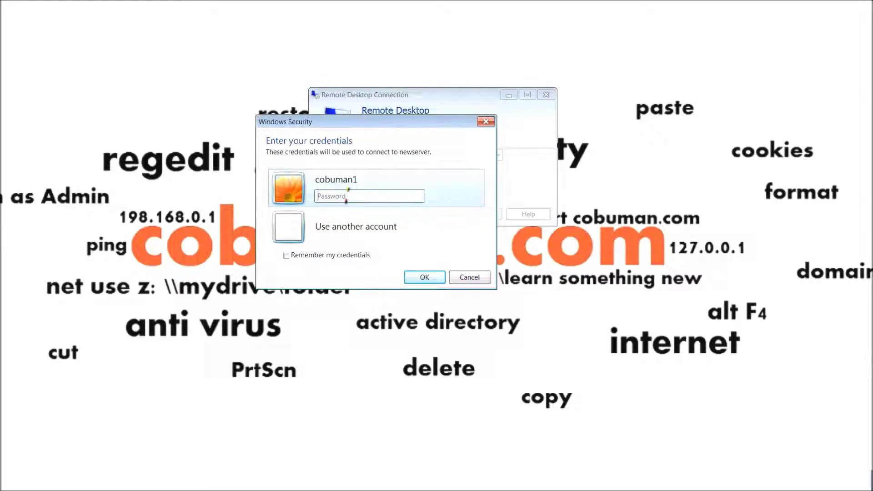
type("•")
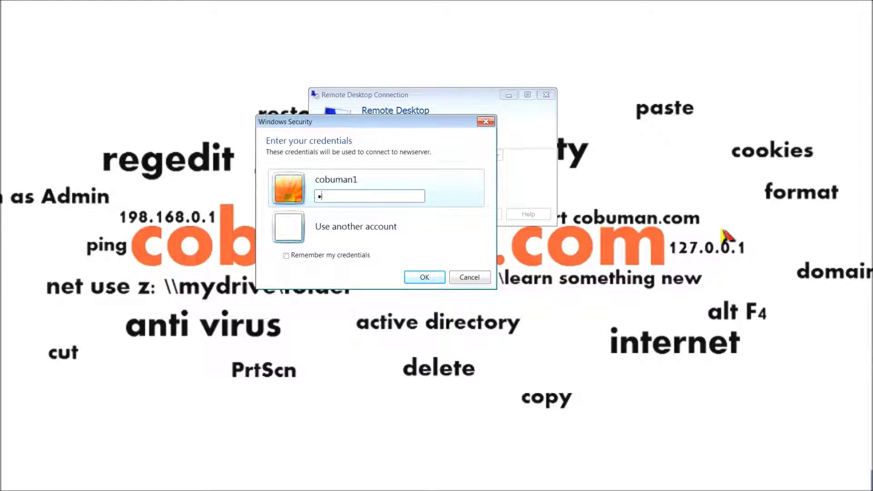
type("••••")
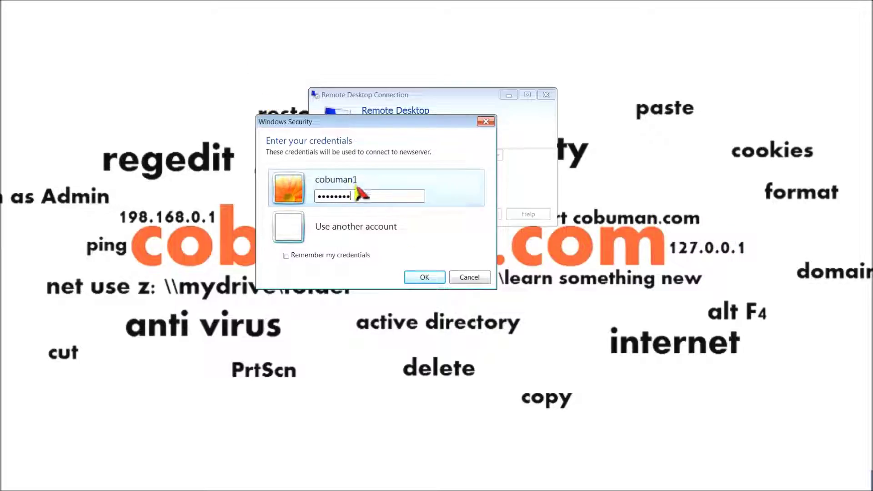
left_click(414, 275)
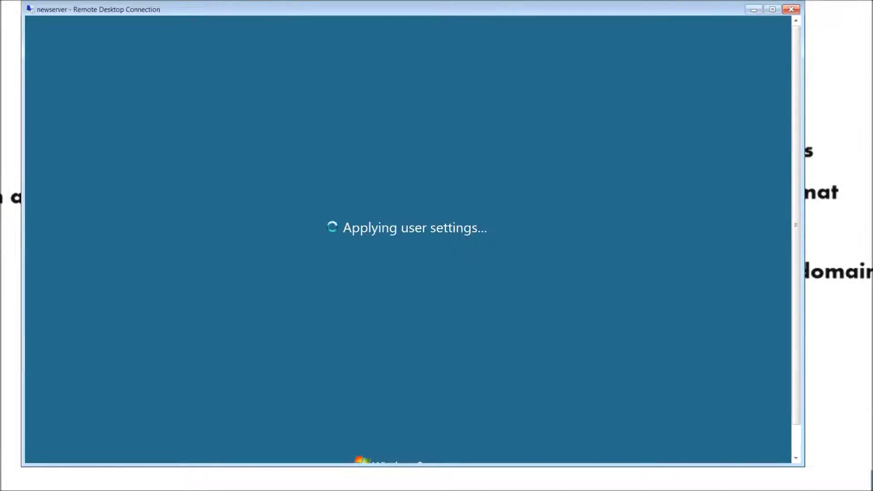
Restore the script console, close Server Manager, and confirm 4 file(s) copied to the desktop.
scroll(798, 423, "down", 1)
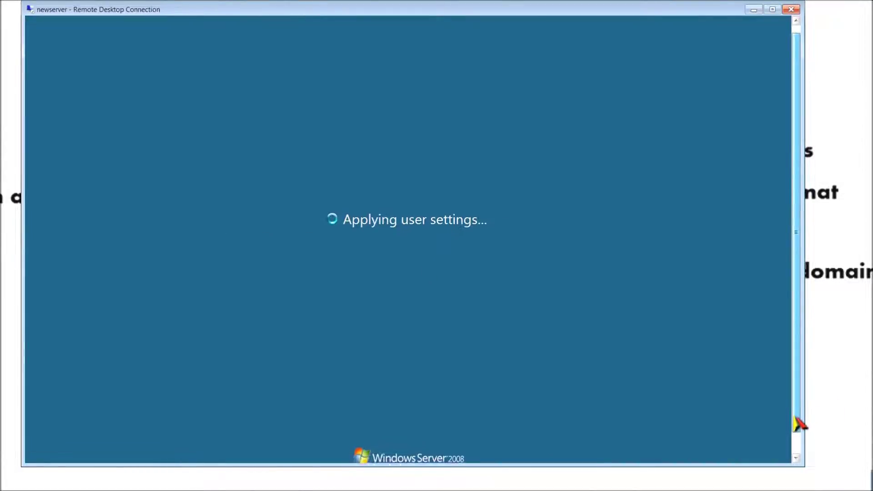
left_click_drag(799, 423, 800, 444)
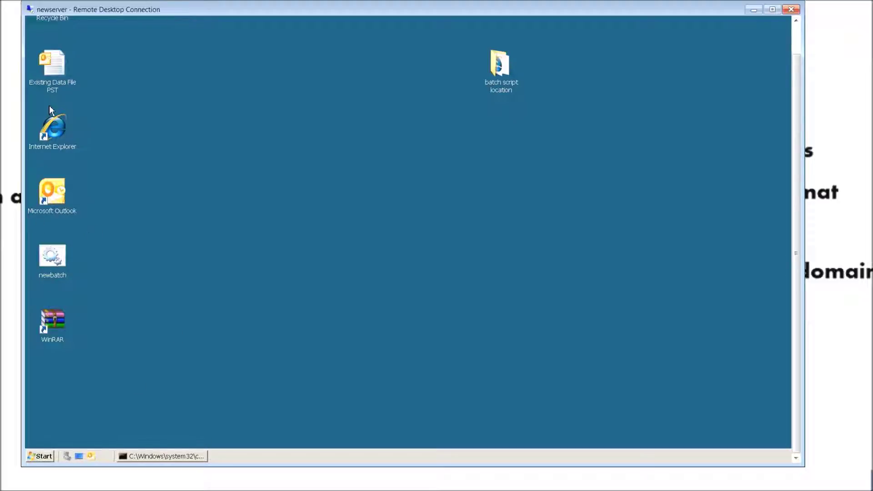
left_click(184, 457)
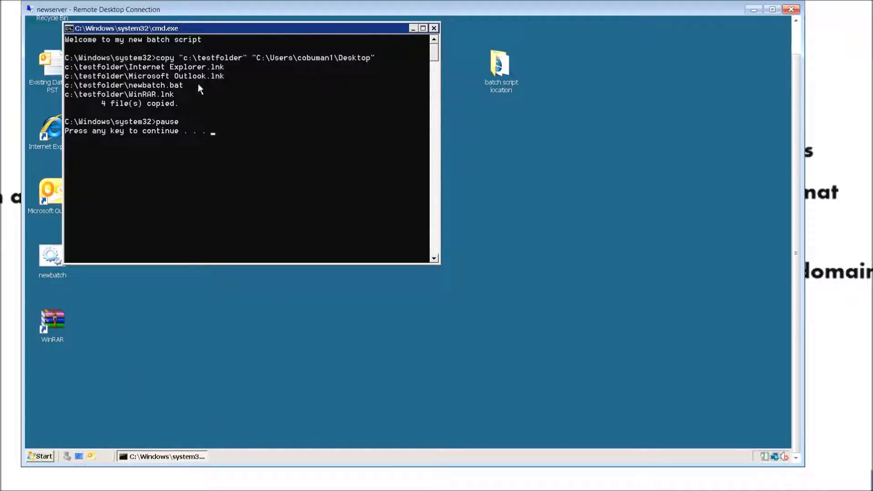
left_click_drag(228, 31, 334, 76)
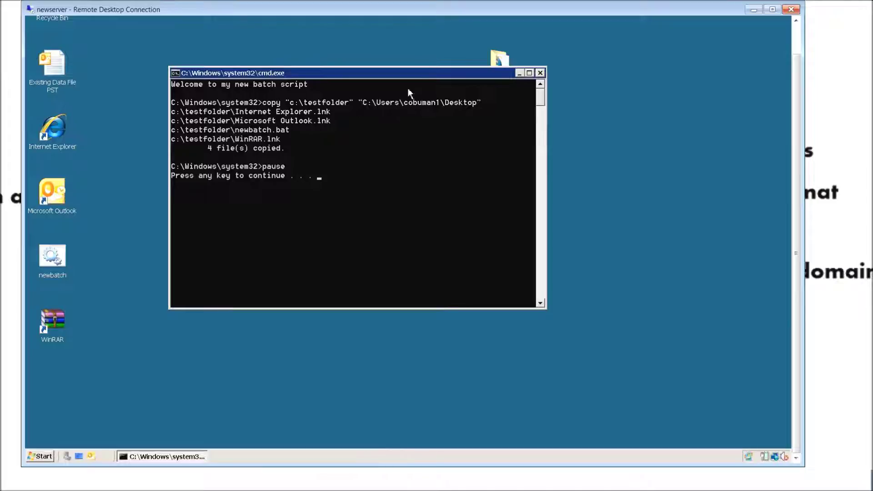
left_click_drag(425, 75, 411, 121)
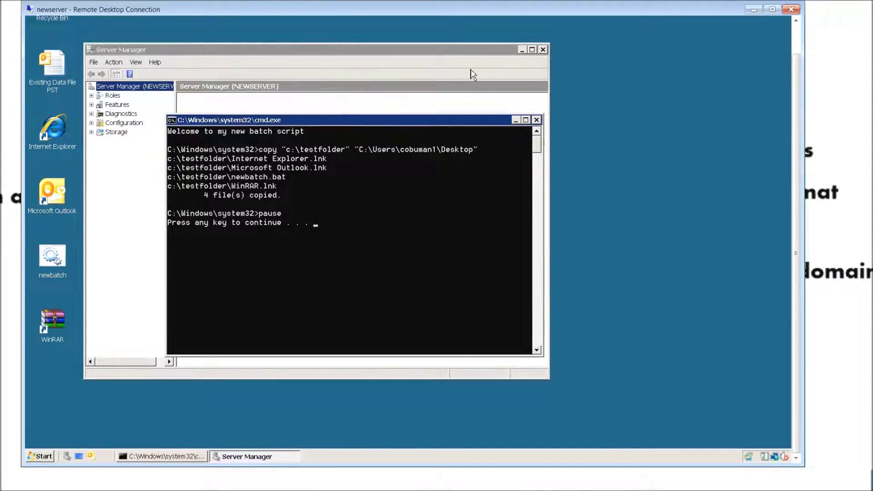
left_click(543, 50)
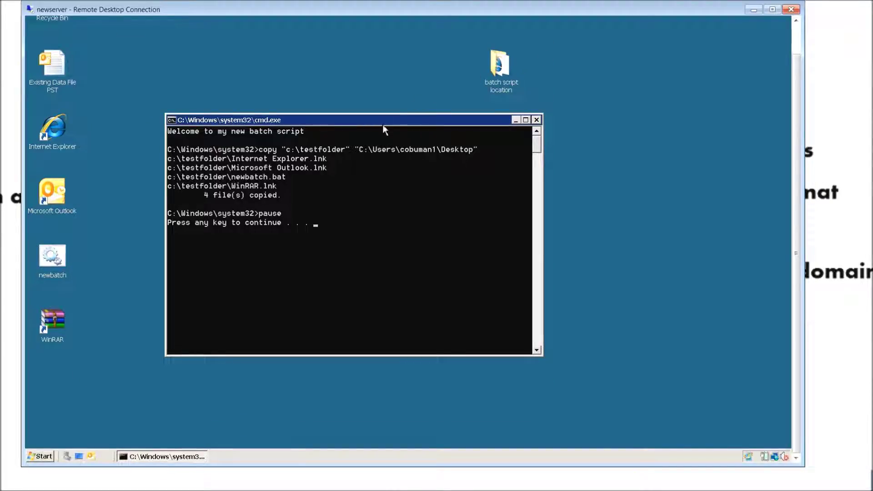
left_click_drag(385, 121, 379, 137)
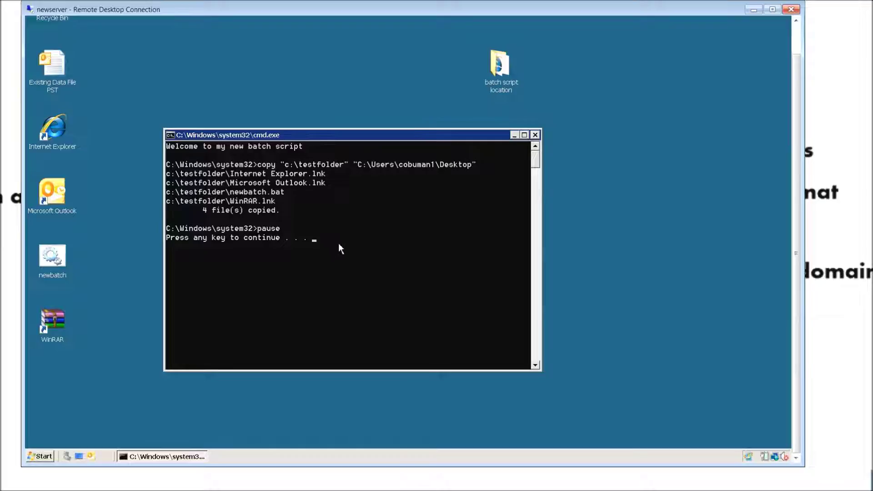
key("Return")
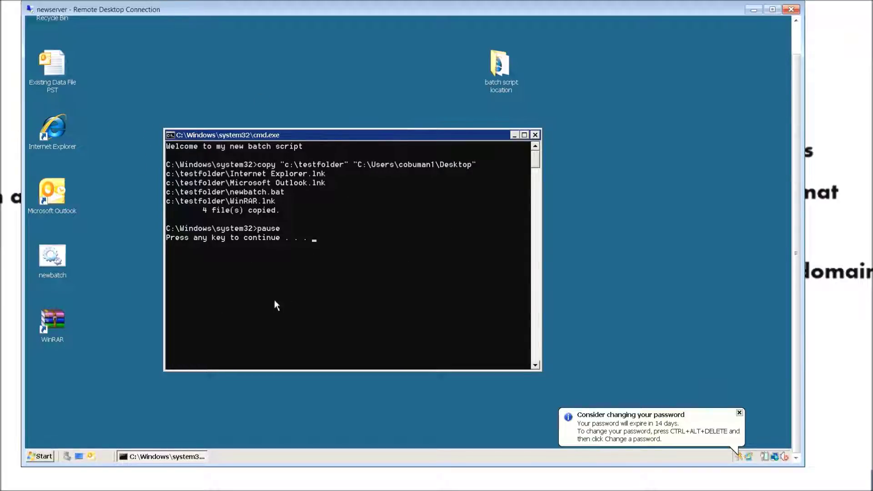
left_click_drag(363, 138, 366, 109)
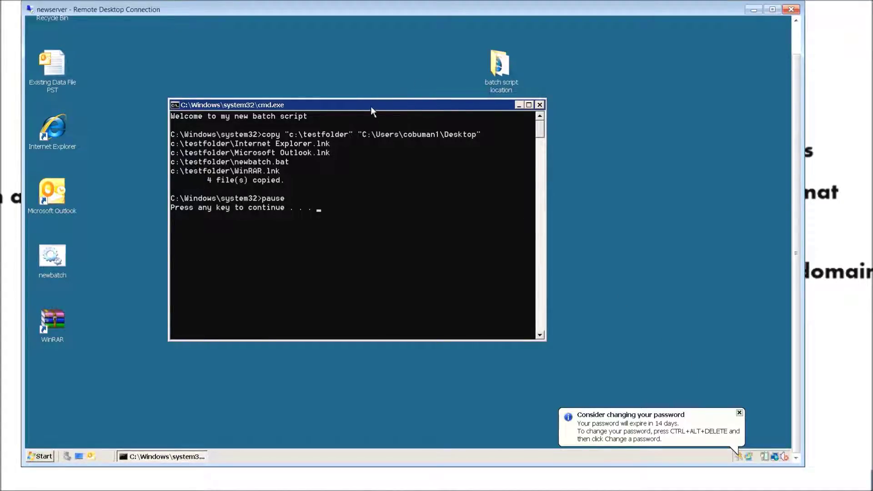
left_click_drag(371, 111, 356, 141)
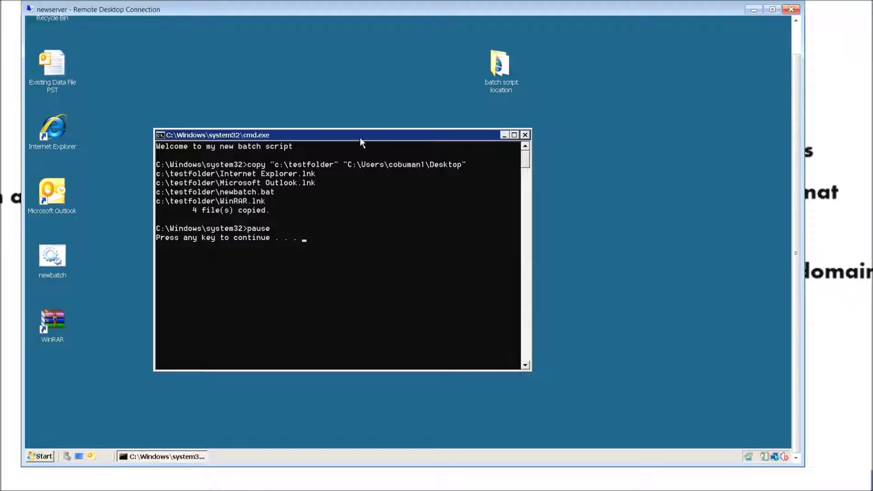
Open the Computer view listing the drives and move its window off the desktop icons.
left_click(44, 457)
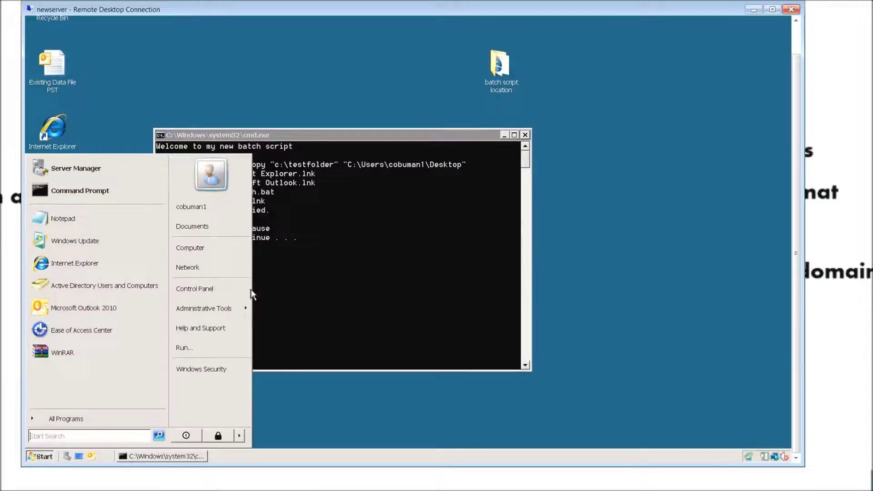
left_click(211, 248)
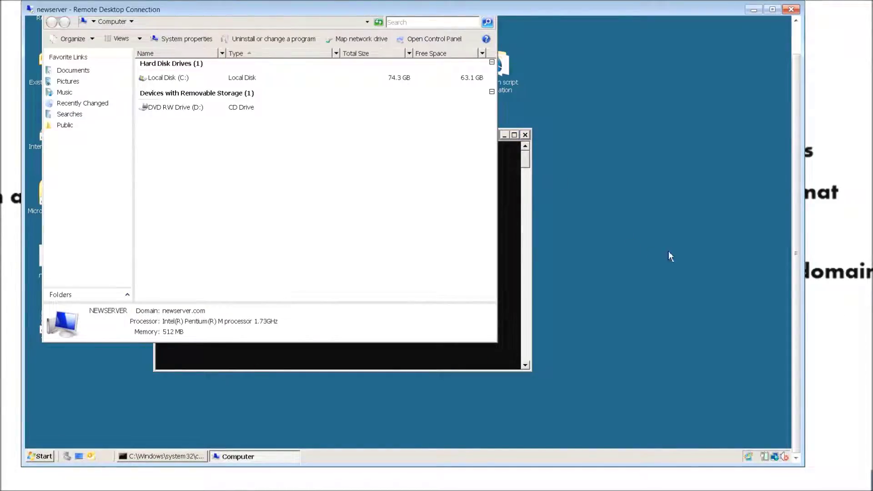
left_click_drag(792, 259, 766, 216)
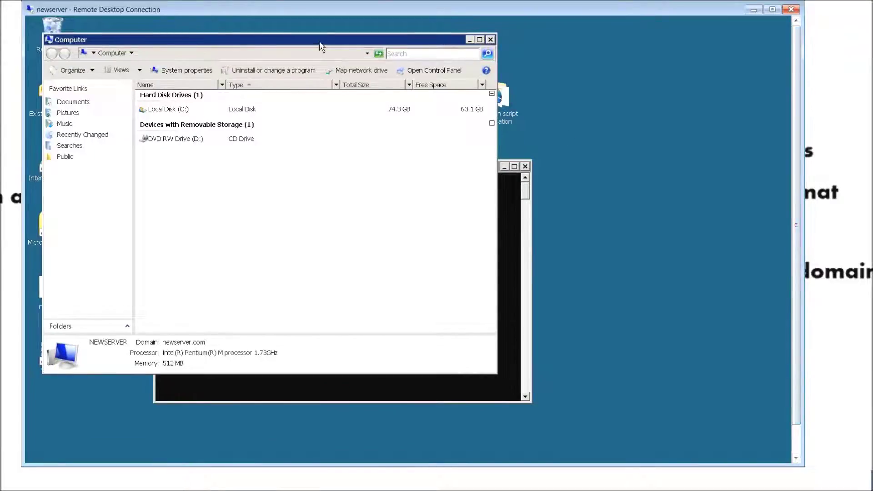
left_click_drag(379, 63, 394, 68)
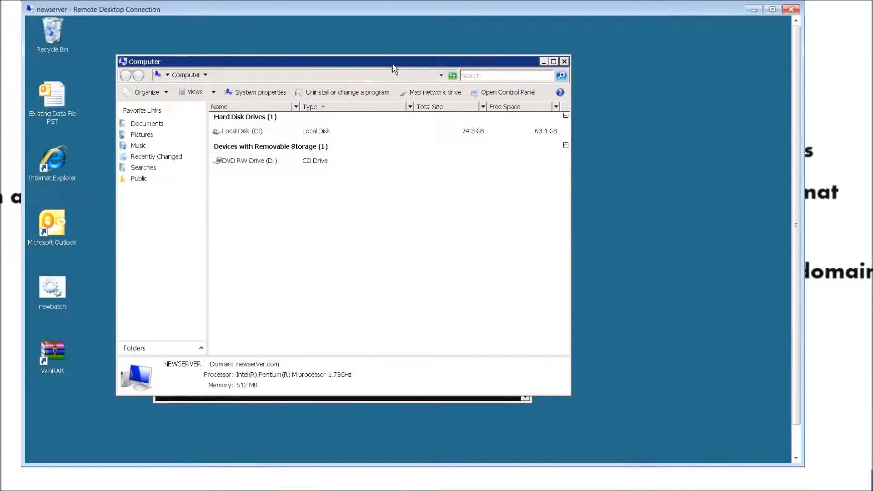
Browse to C:\Users\Default, then bring forward the console reporting 4 files copied.
double_click(250, 132)
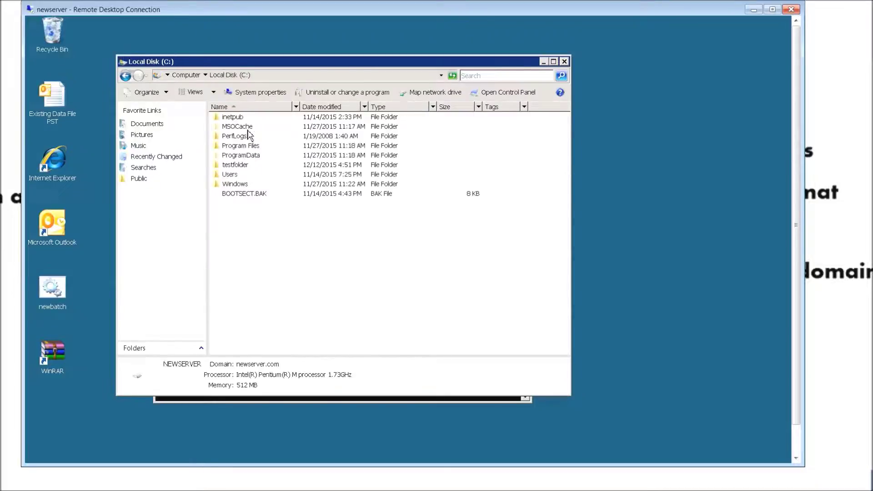
double_click(231, 177)
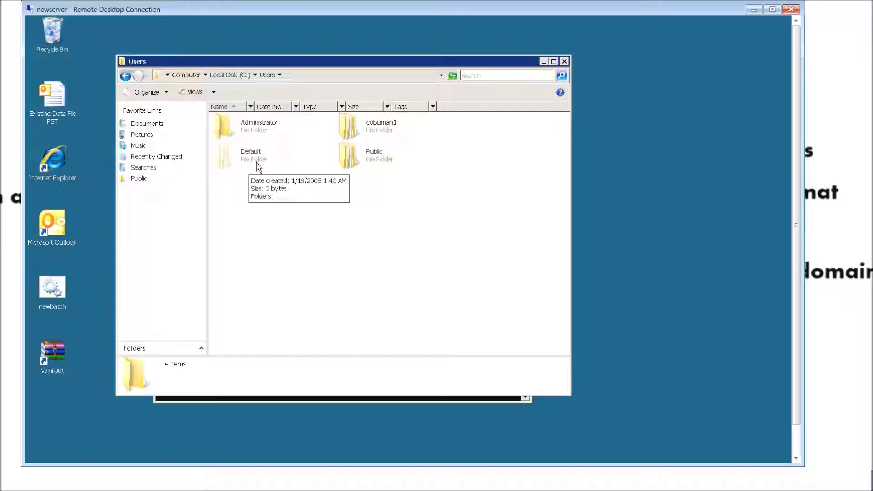
double_click(257, 167)
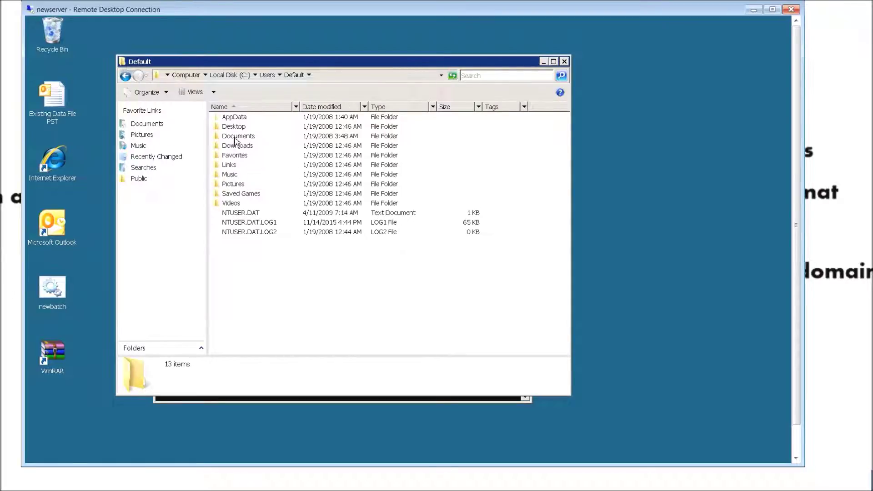
left_click_drag(381, 67, 487, 100)
left_click_drag(212, 170, 212, 87)
left_click_drag(105, 168, 49, 385)
Minimize the command console so C:\Users\Default's 13 items are visible again.
left_click(103, 233)
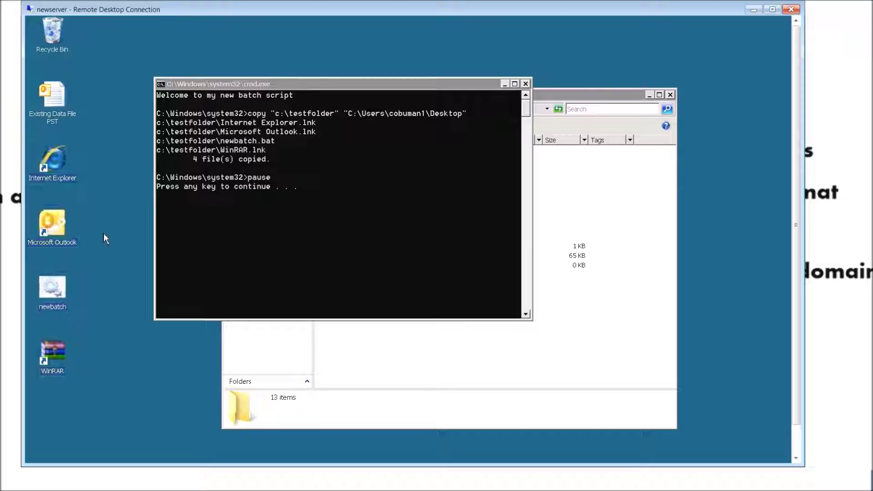
left_click_drag(363, 84, 342, 82)
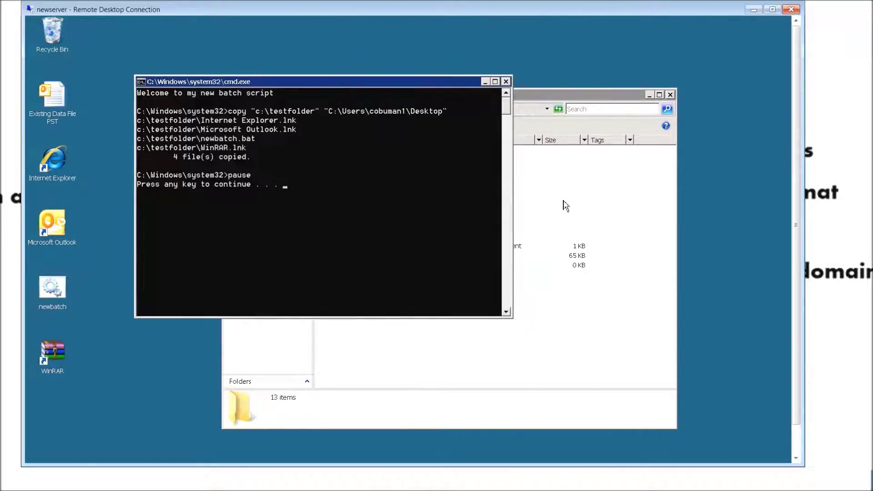
left_click_drag(796, 293, 796, 312)
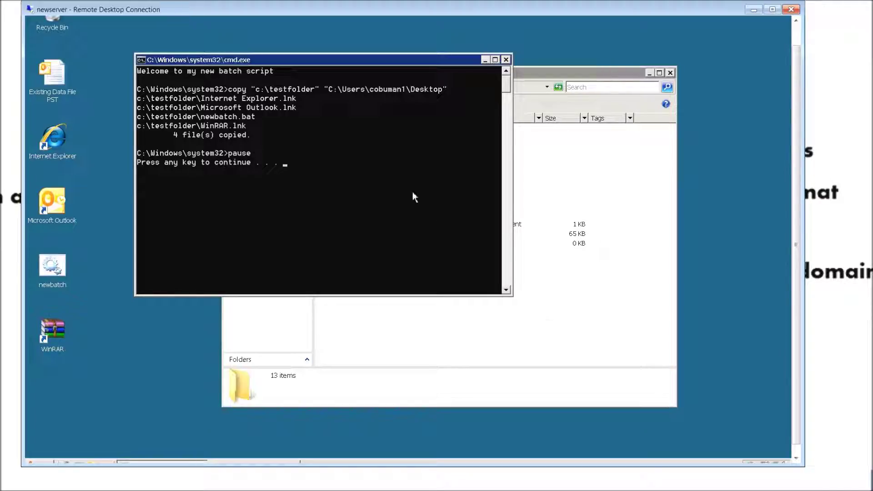
left_click(486, 60)
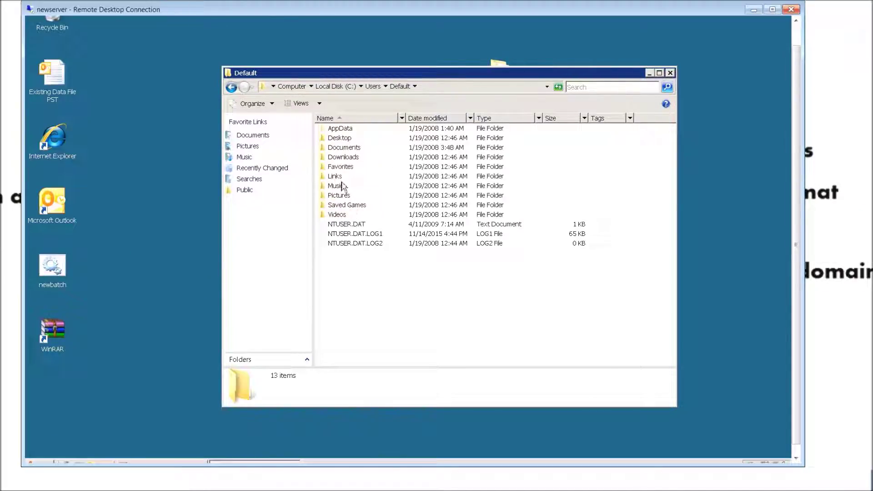
Navigate from C: through Users and Default into the Default profile's Desktop folder.
left_click(374, 87)
left_click(354, 86)
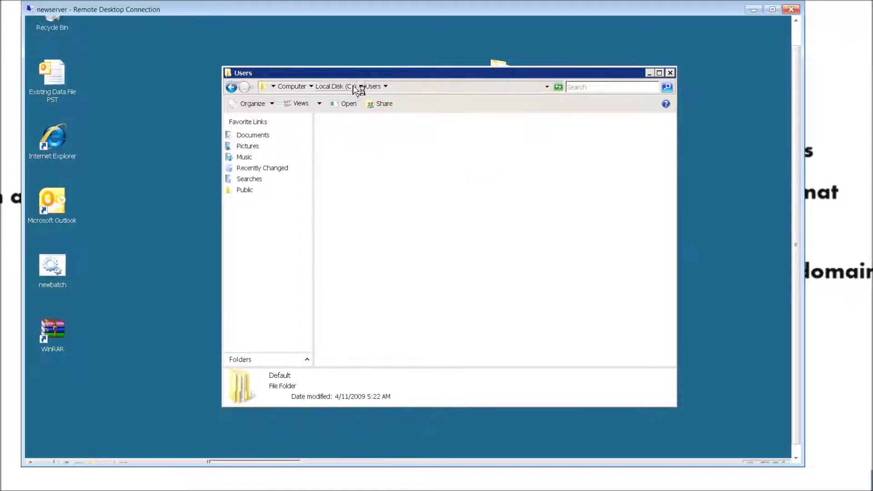
double_click(356, 188)
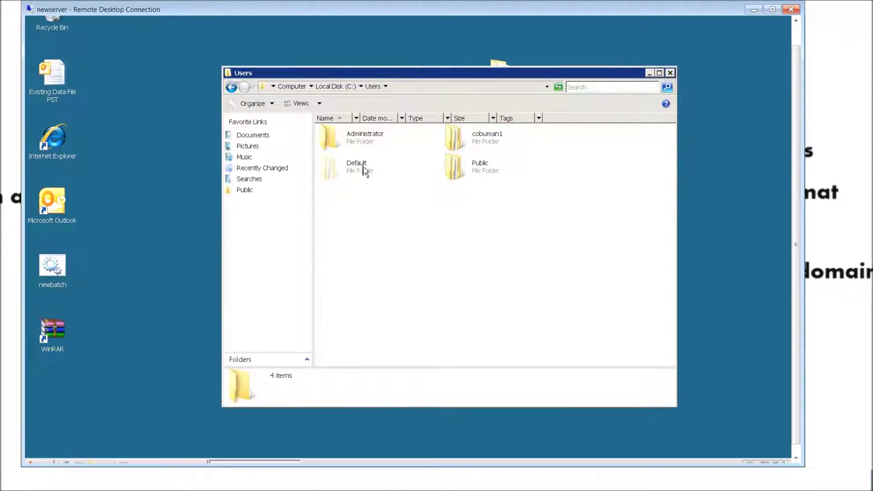
double_click(364, 172)
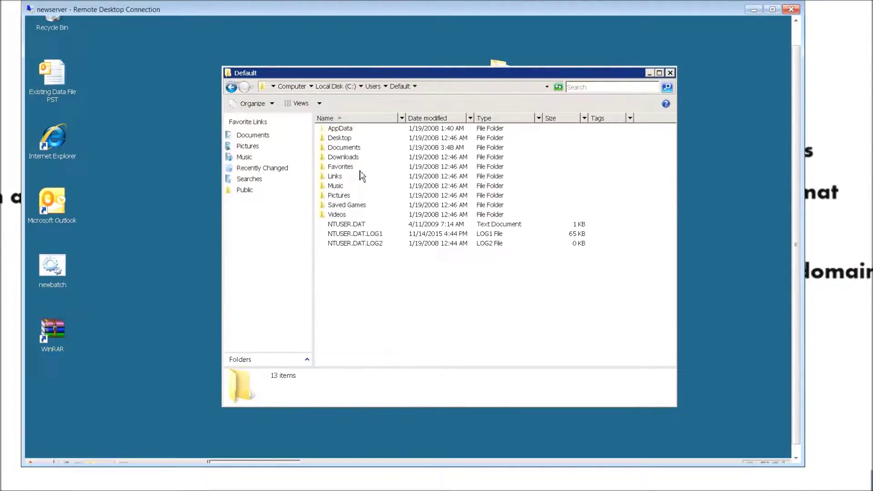
double_click(348, 138)
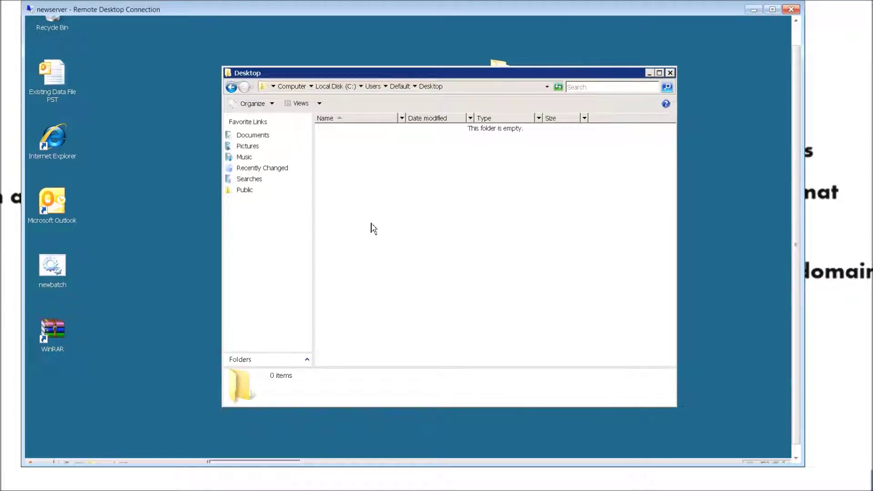
Copy the four desktop shortcuts into Default\Desktop, approving both administrator permission prompts.
left_click_drag(136, 137, 55, 350)
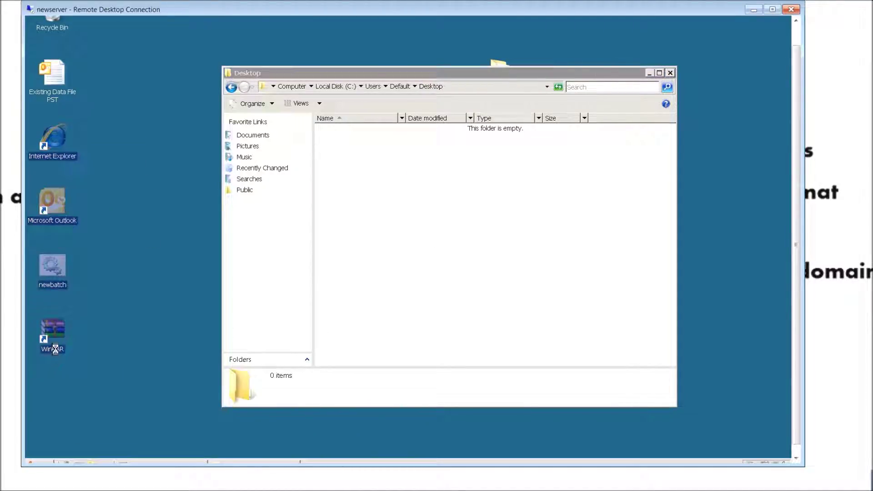
right_click(55, 349)
left_click(93, 298)
right_click(396, 220)
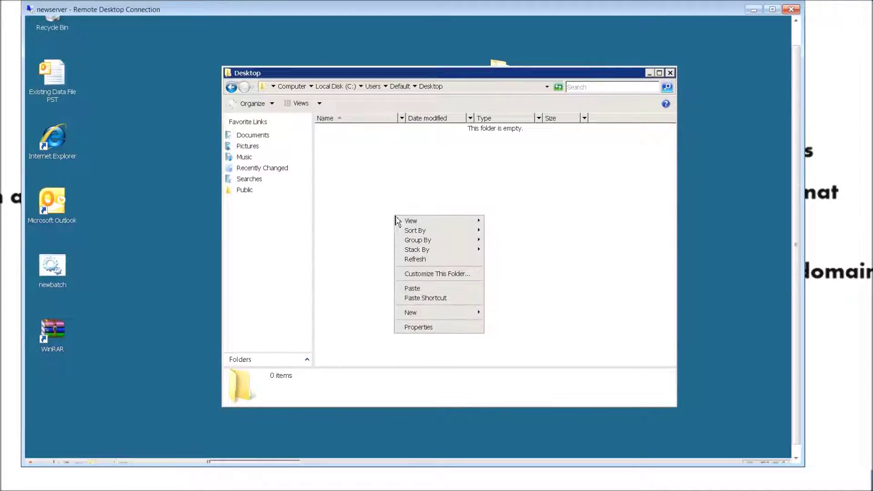
left_click(412, 289)
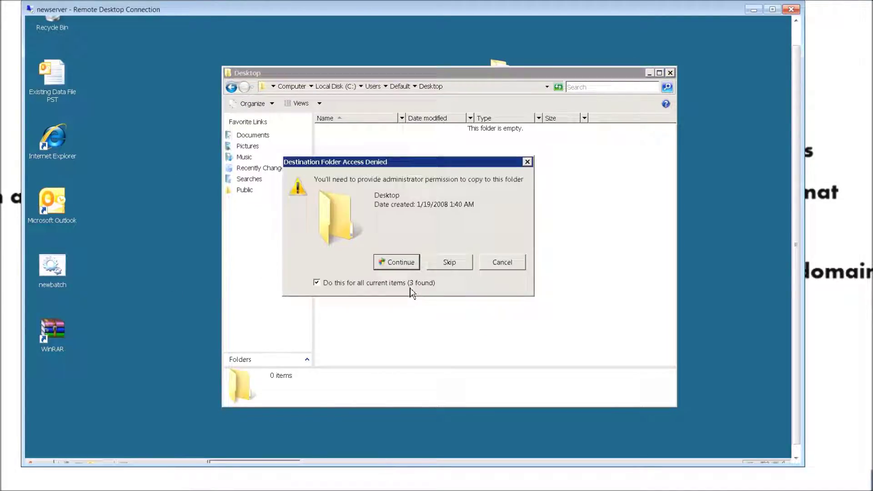
left_click(400, 262)
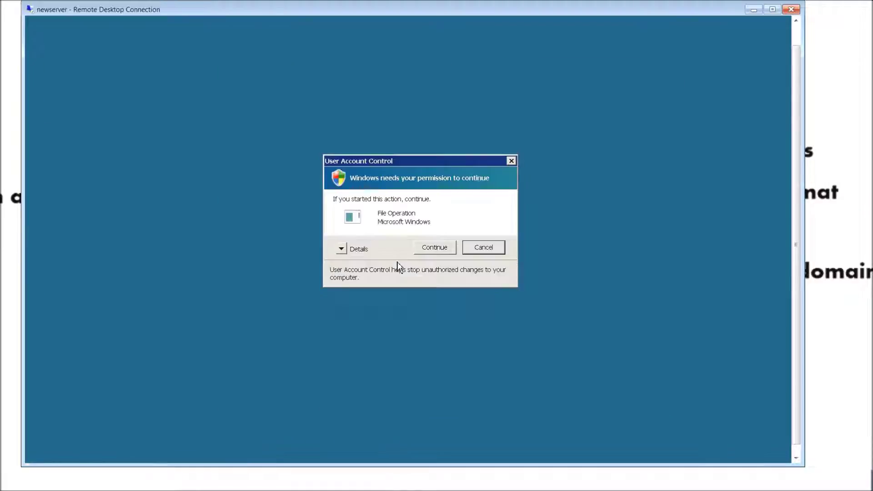
left_click(447, 254)
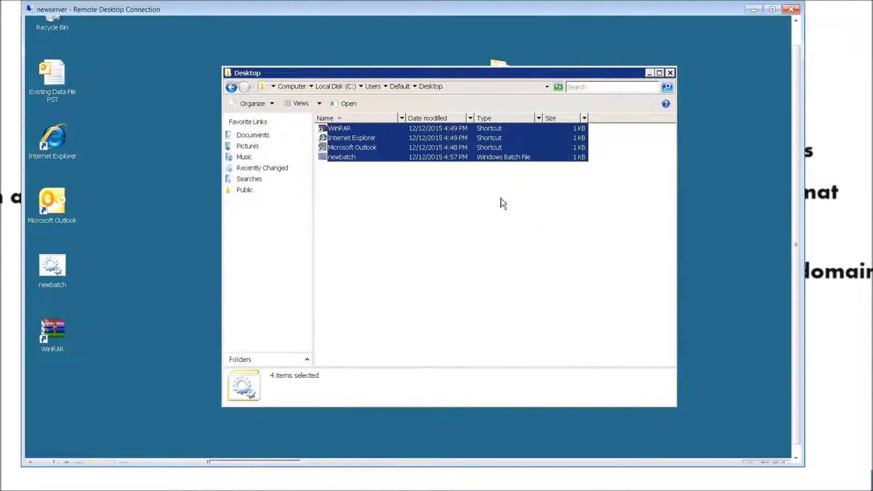
left_click(358, 226)
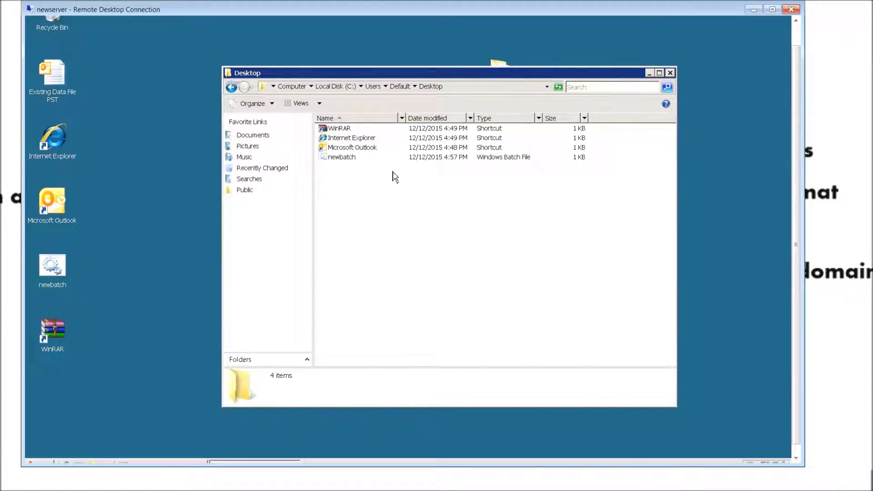
left_click(400, 86)
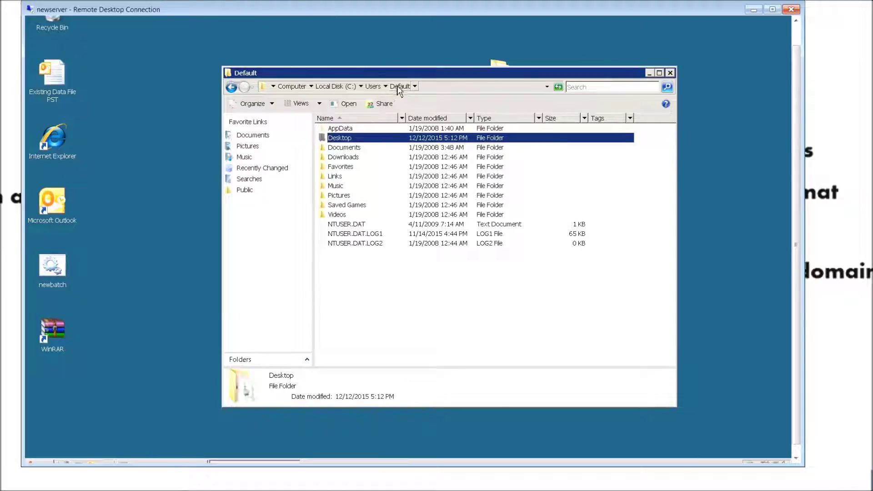
double_click(355, 149)
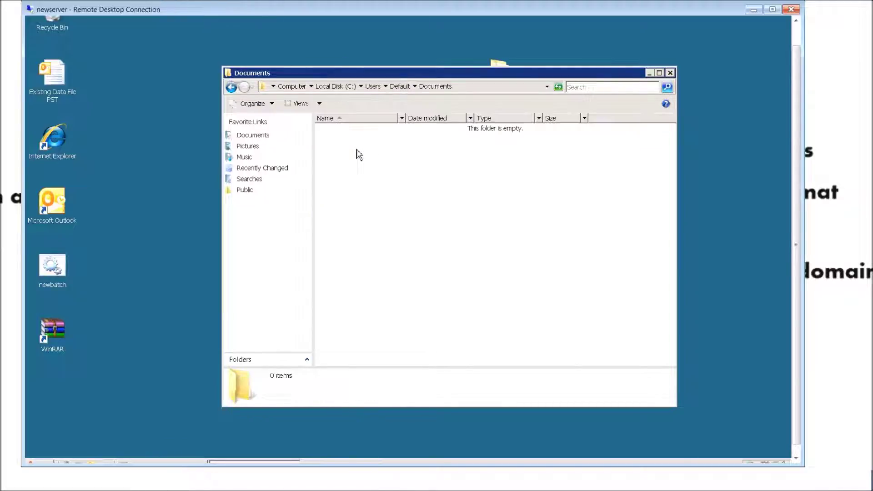
left_click(231, 88)
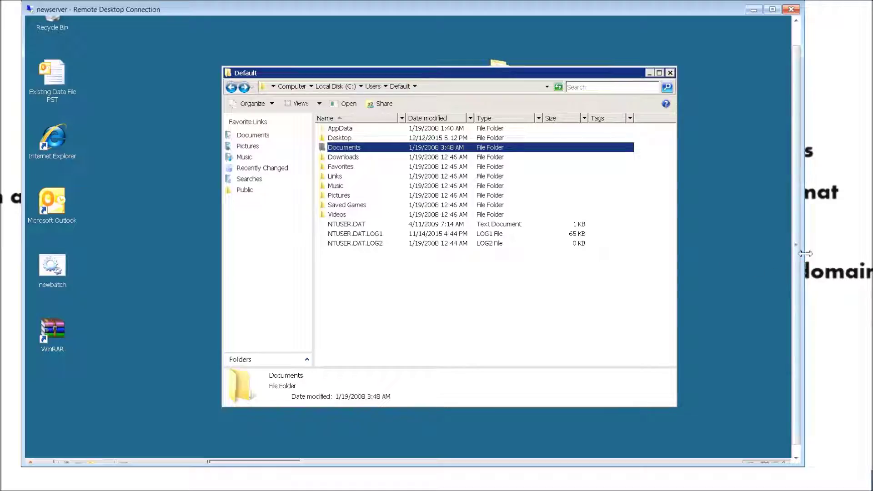
scroll(797, 273, "down", 1)
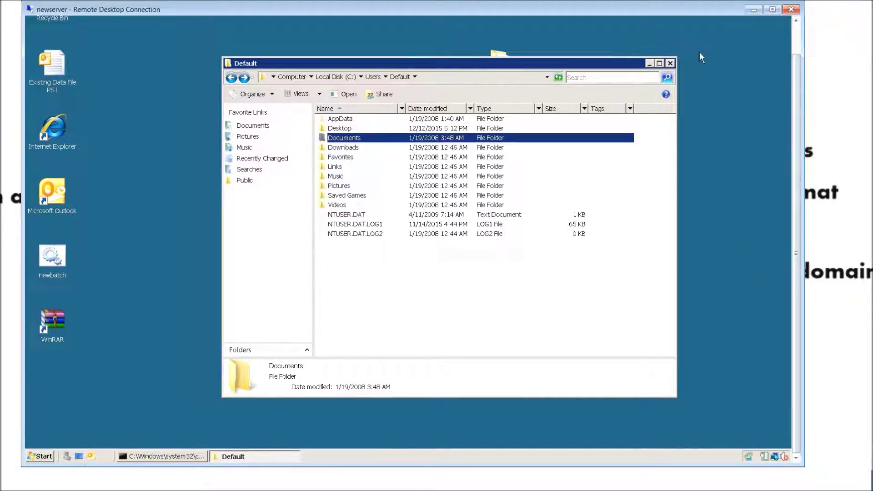
left_click_drag(599, 64, 558, 59)
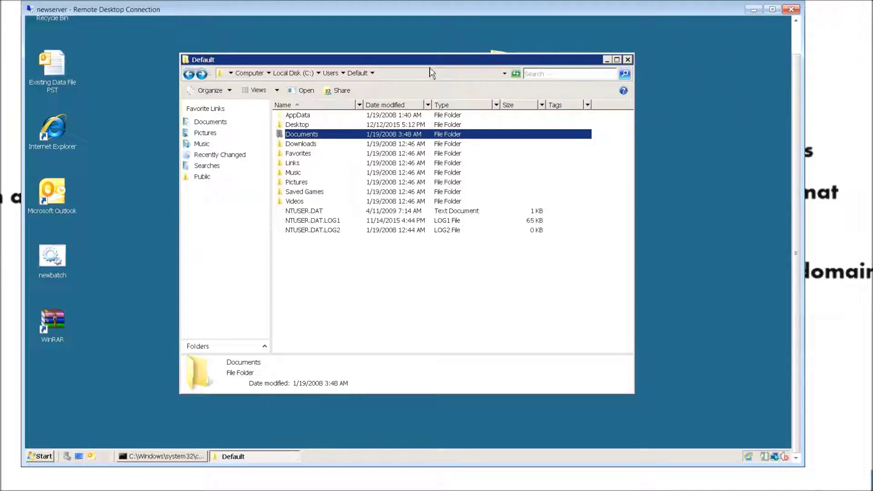
left_click_drag(435, 63, 424, 68)
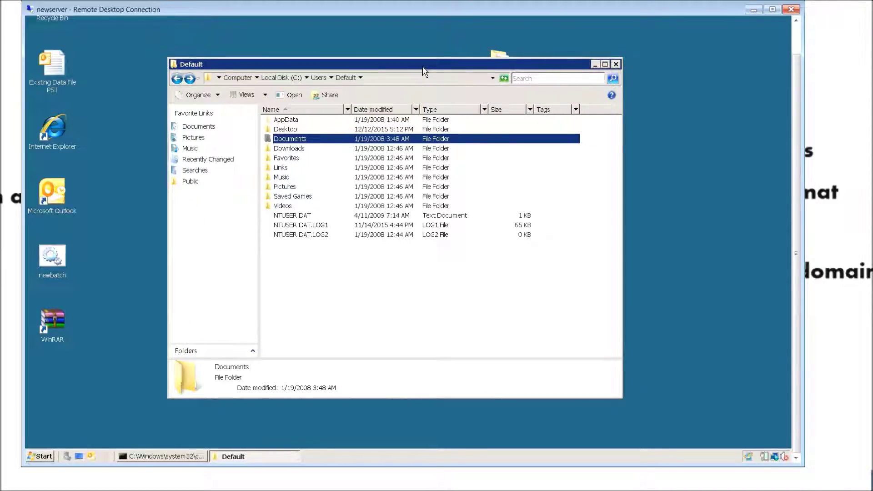